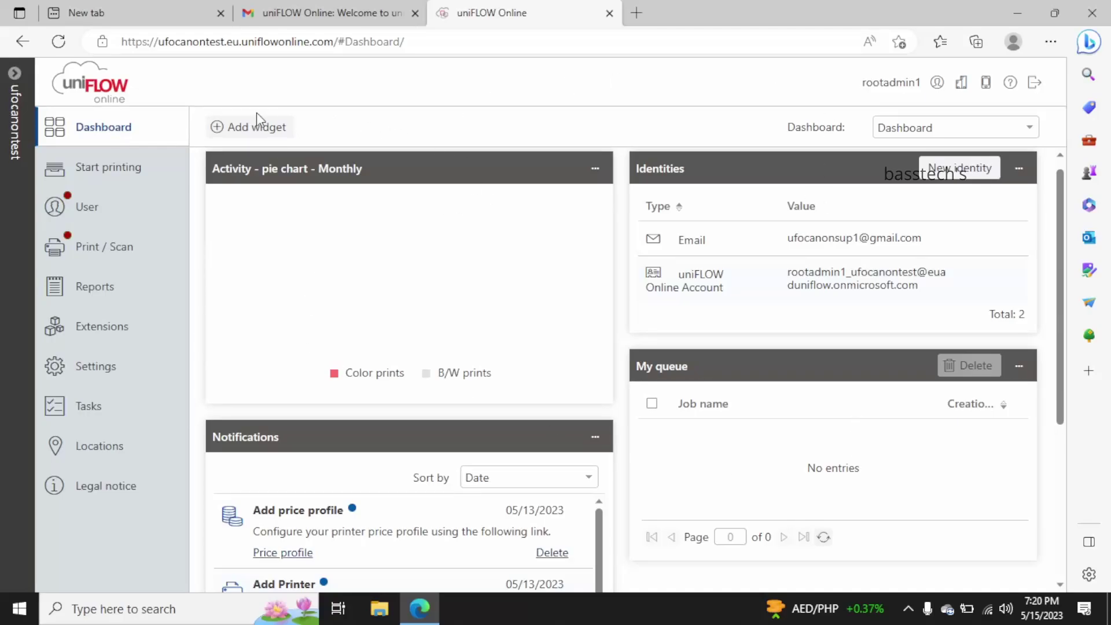
Browse the available dashboard widget types, then cancel without adding a widget.
left_click(220, 126)
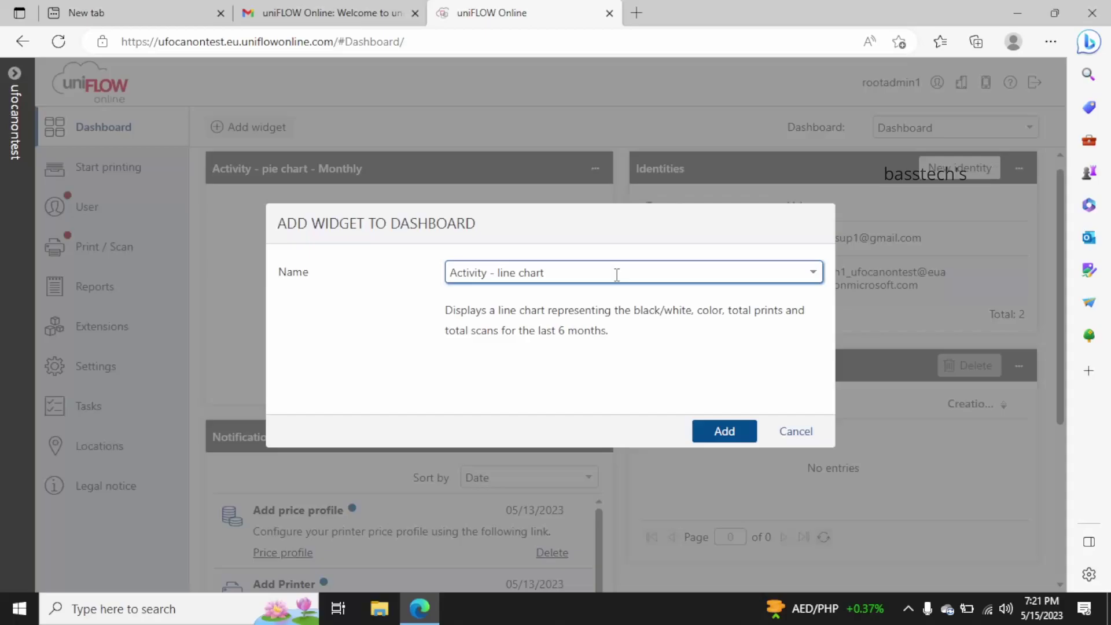
left_click(815, 273)
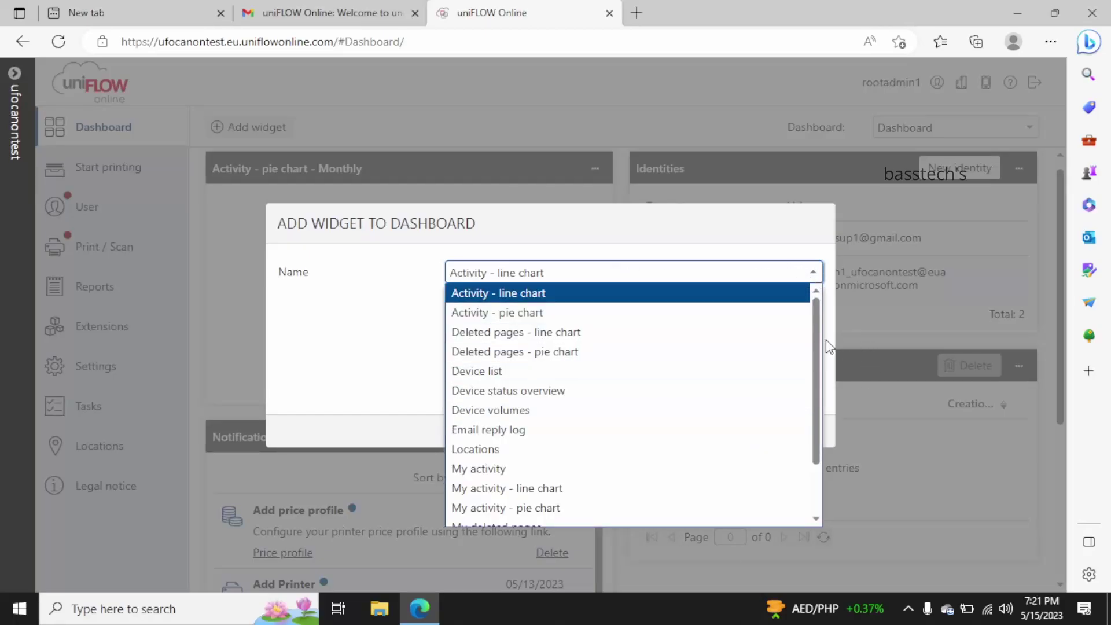
left_click_drag(814, 334, 838, 300)
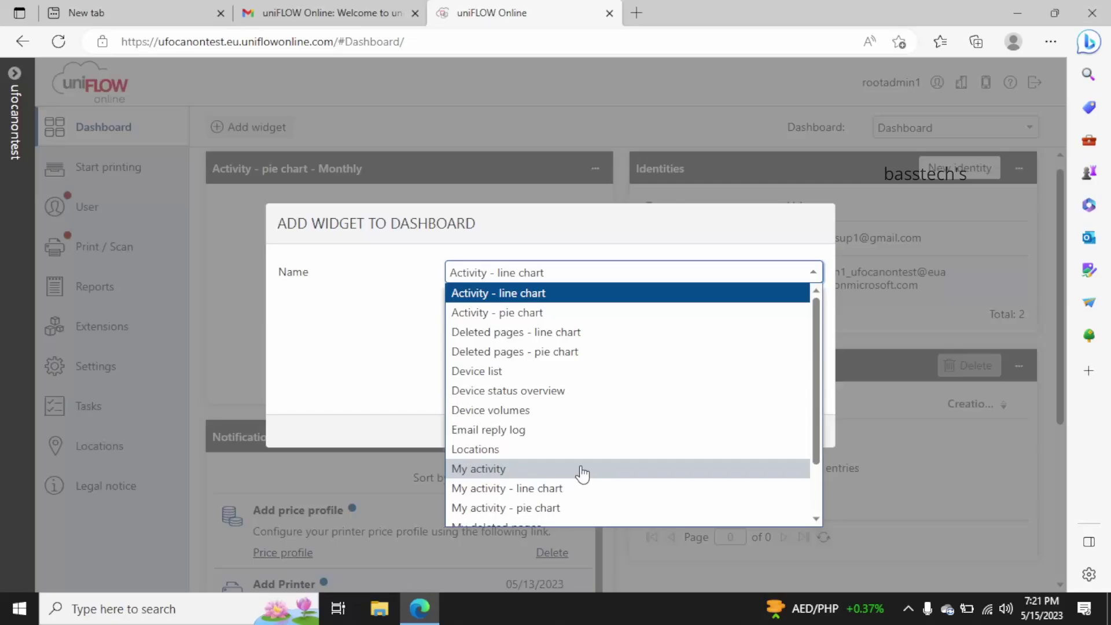
left_click(364, 355)
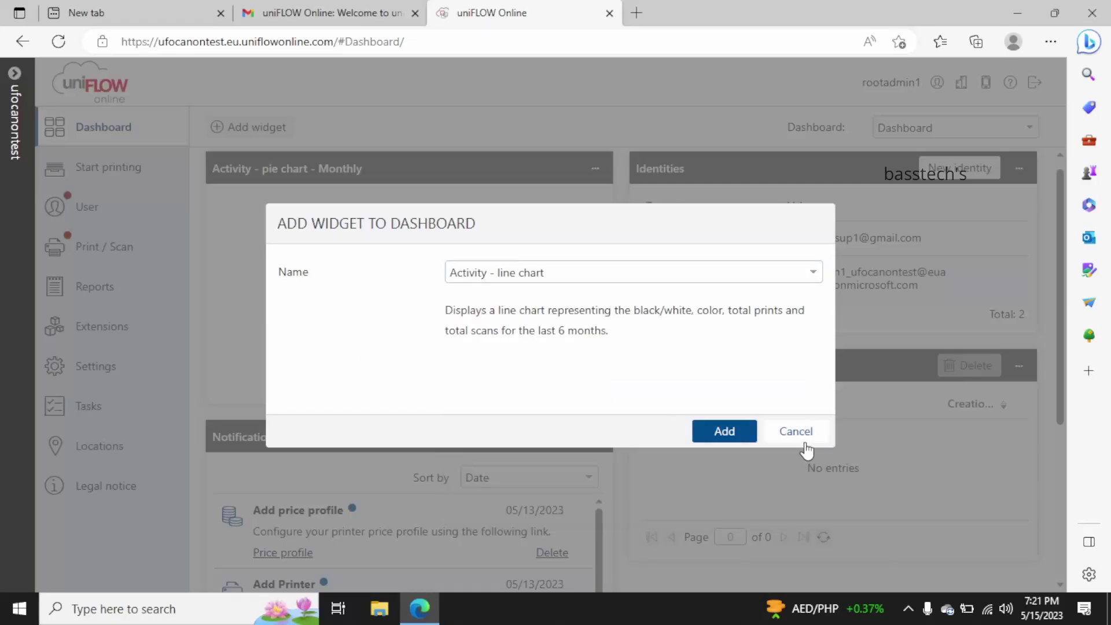
left_click(801, 433)
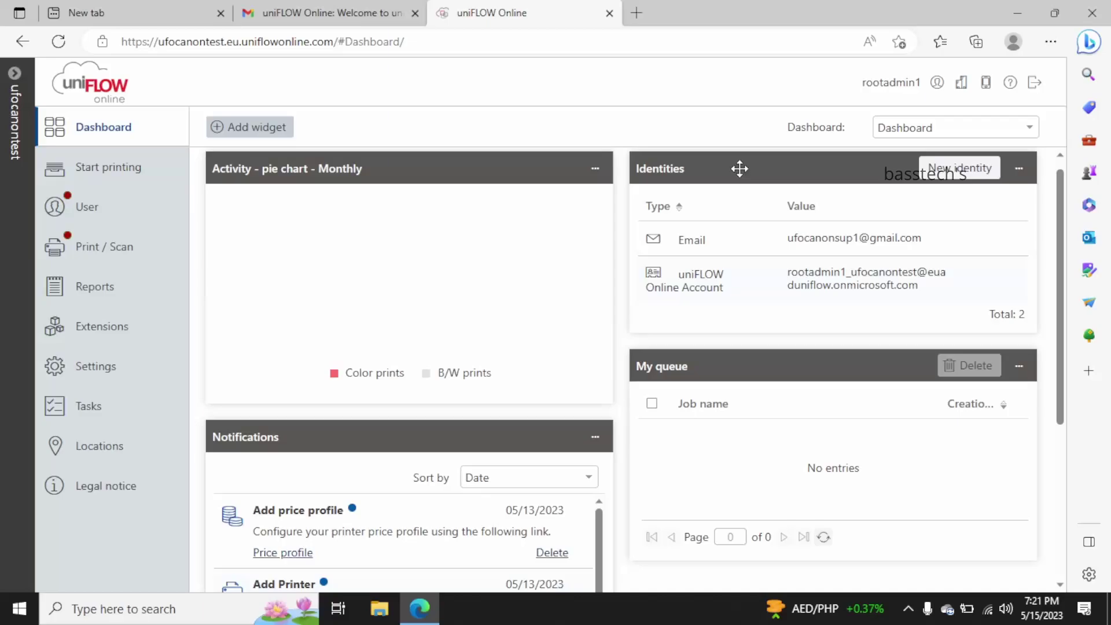
Look at the Identities widget's column settings and discard them unchanged.
left_click(1022, 175)
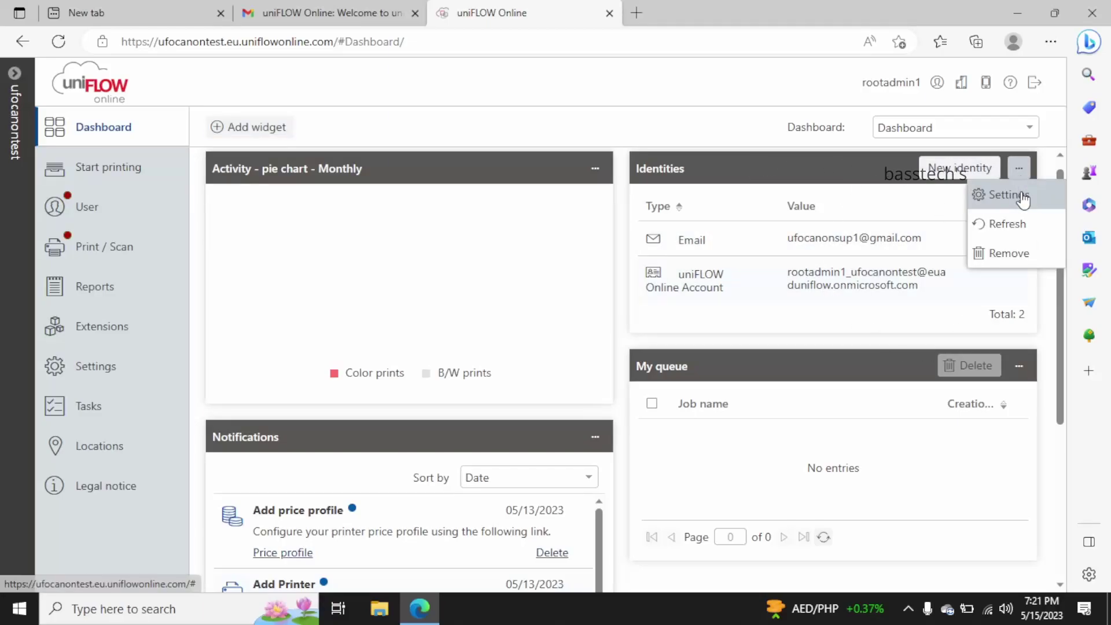
left_click(1001, 194)
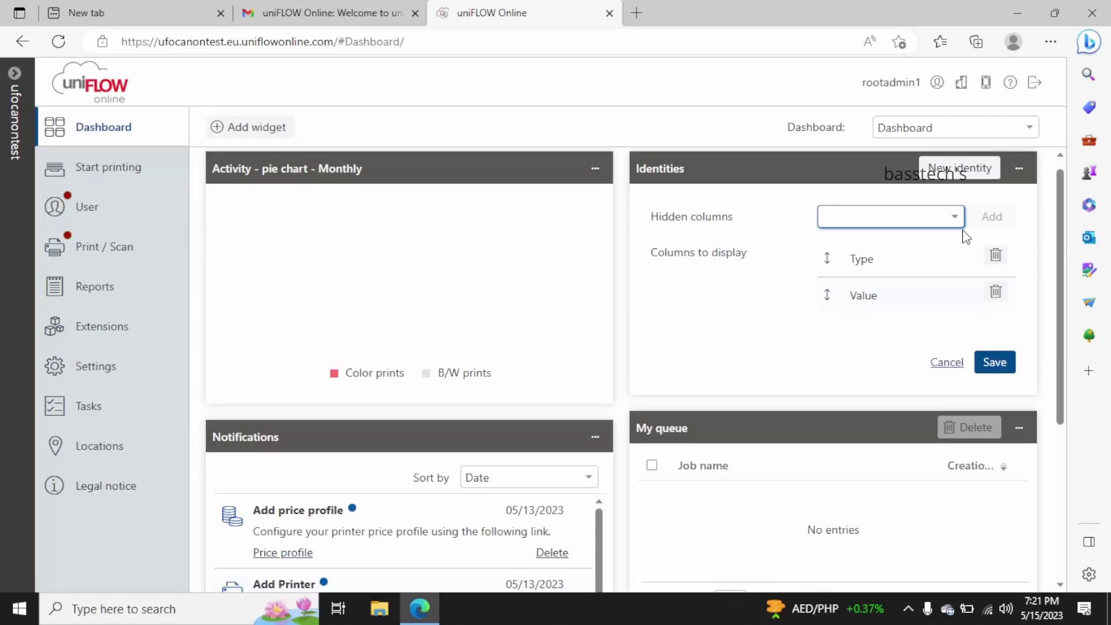
left_click(945, 362)
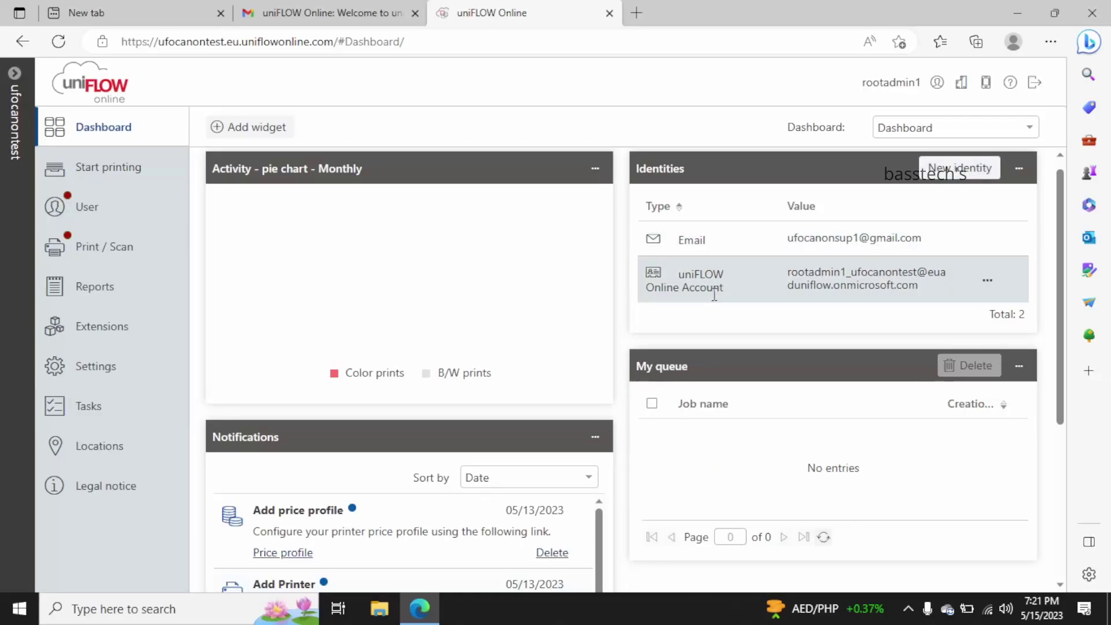
Create and save a new identity of type PIN with an auto-generated code.
scroll(714, 295, "down", 3)
scroll(799, 289, "up", 3)
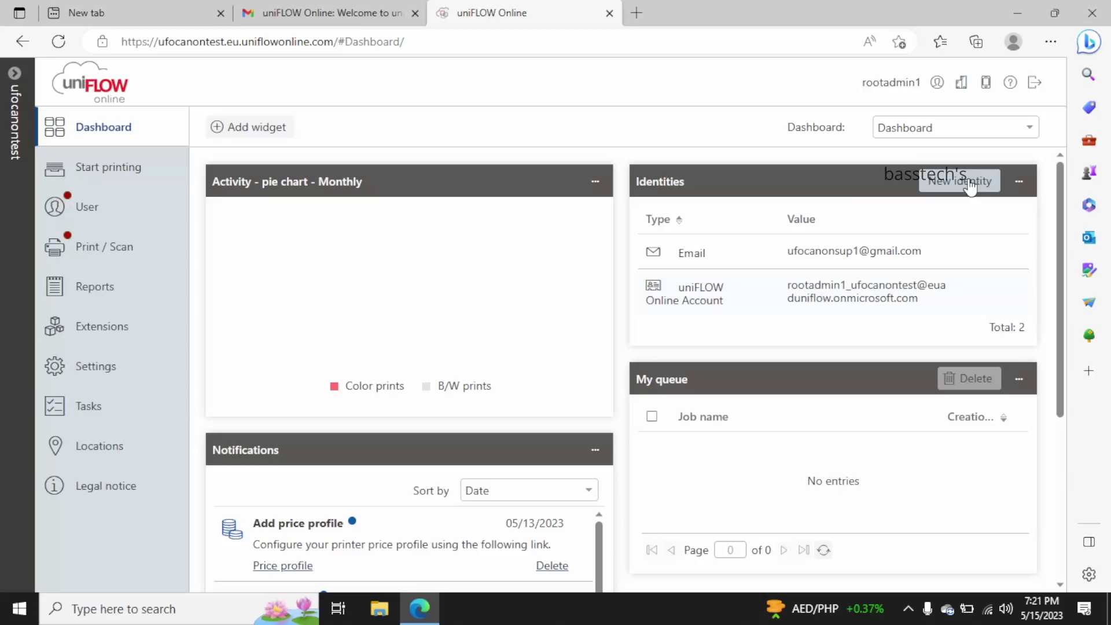
left_click(970, 185)
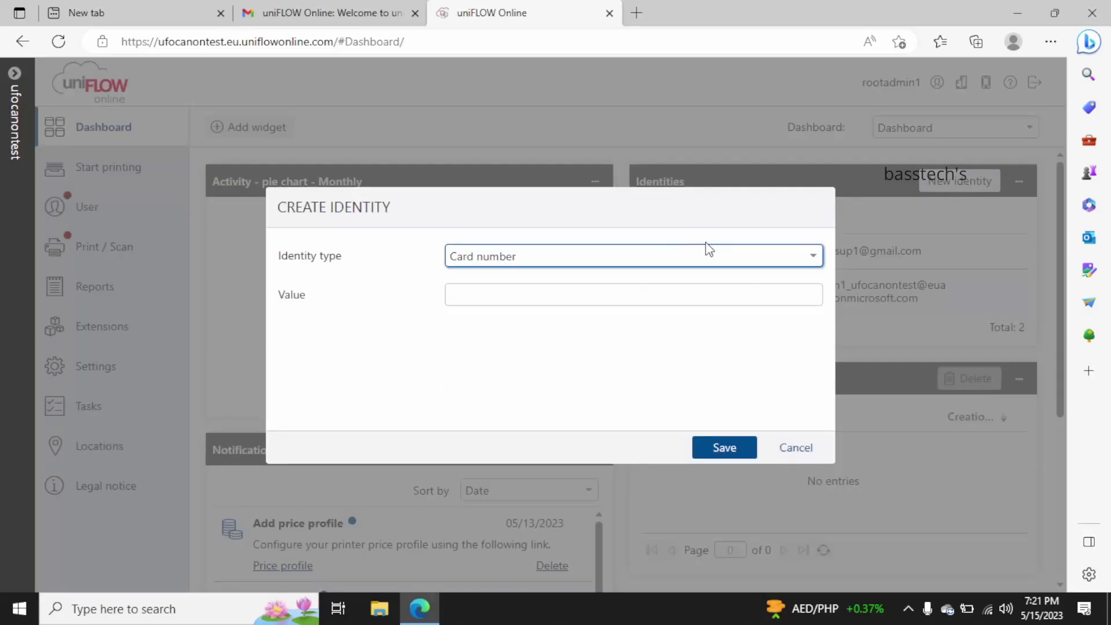
left_click(808, 263)
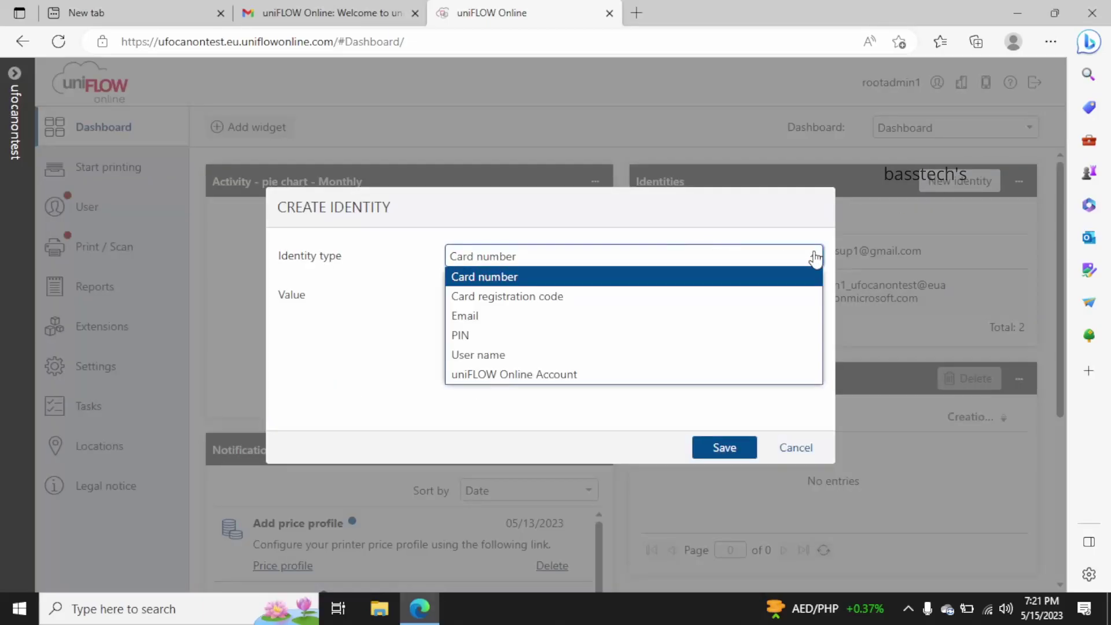
left_click(744, 334)
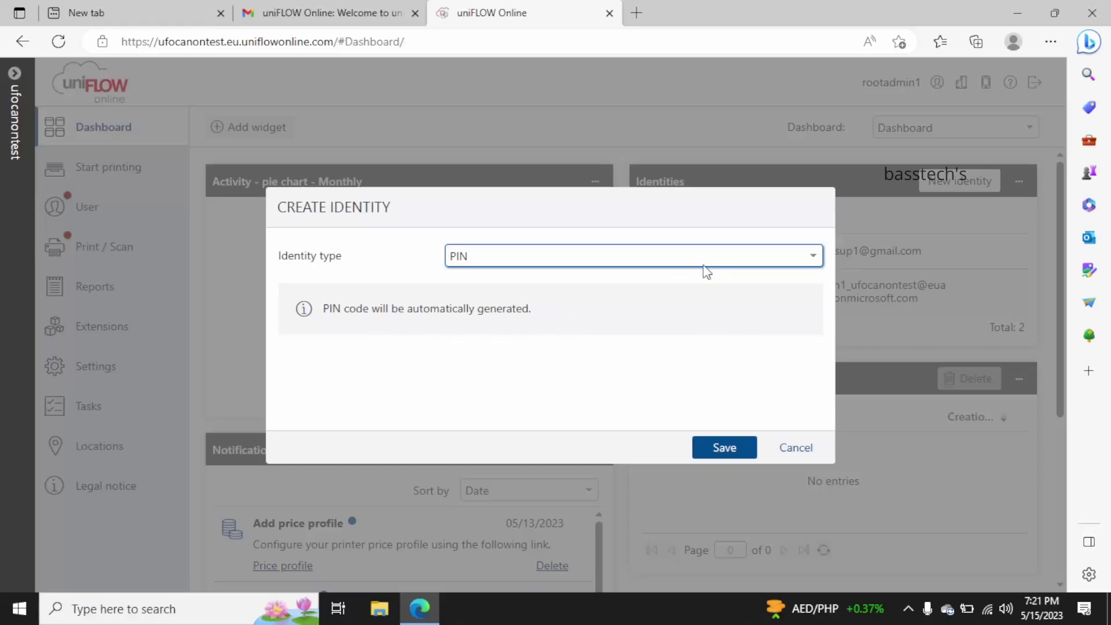
left_click(725, 452)
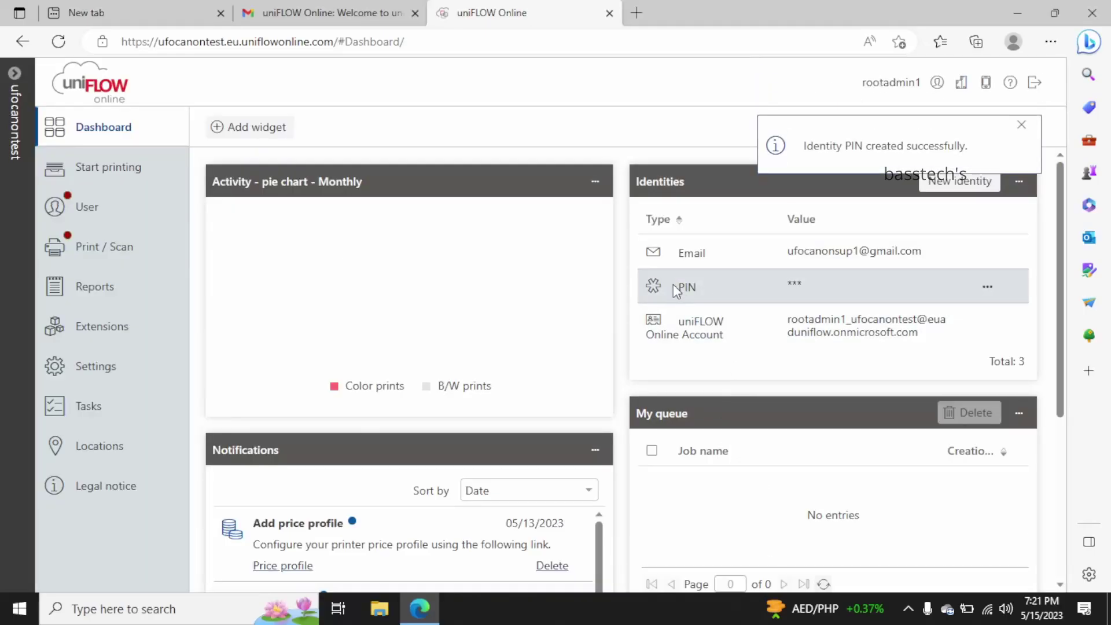
Reveal the new PIN code, select its value, then mask it again.
left_click(986, 287)
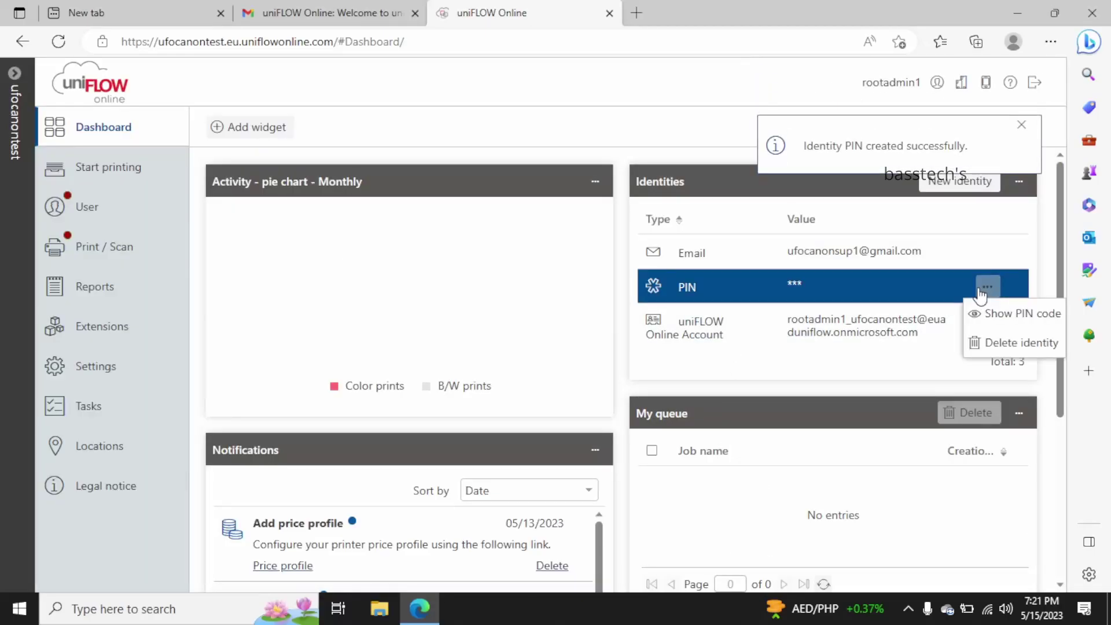
left_click(1016, 313)
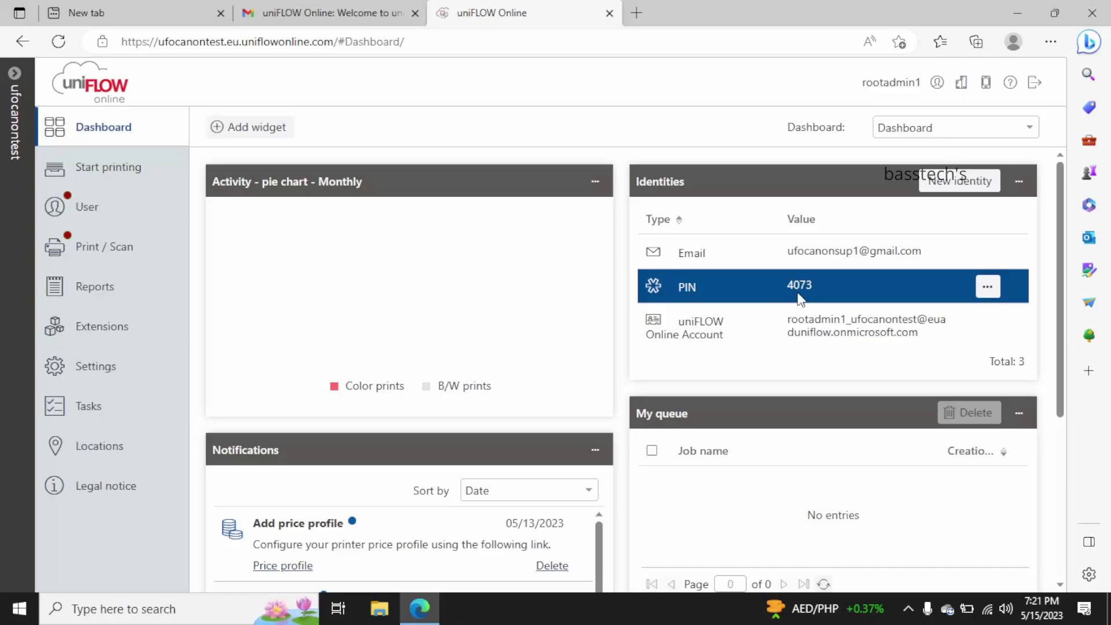
left_click_drag(783, 283, 821, 287)
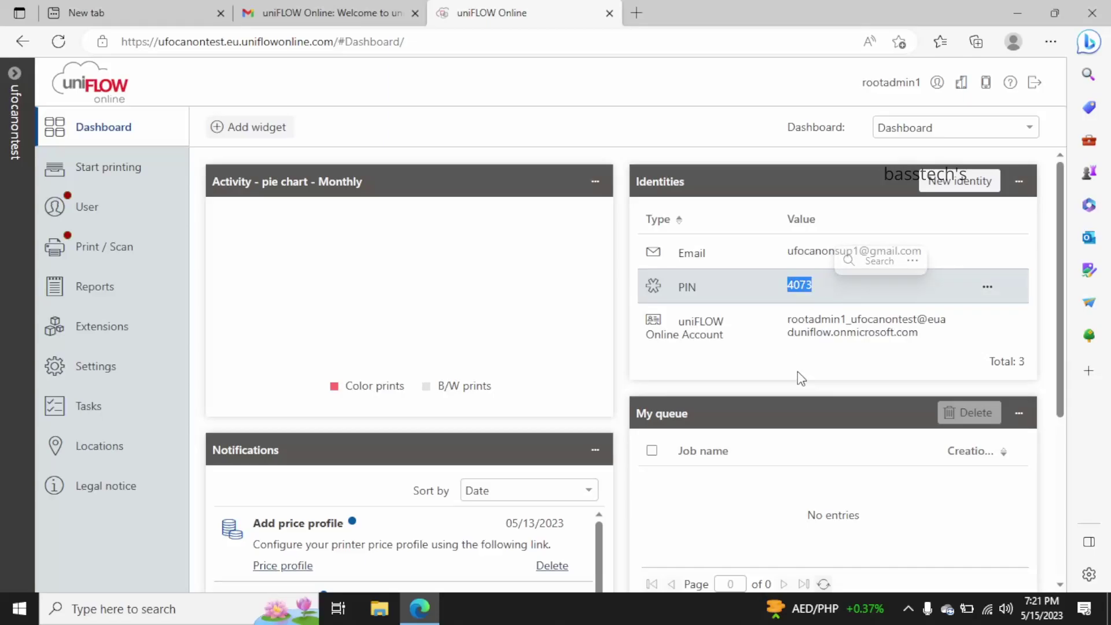
left_click(986, 286)
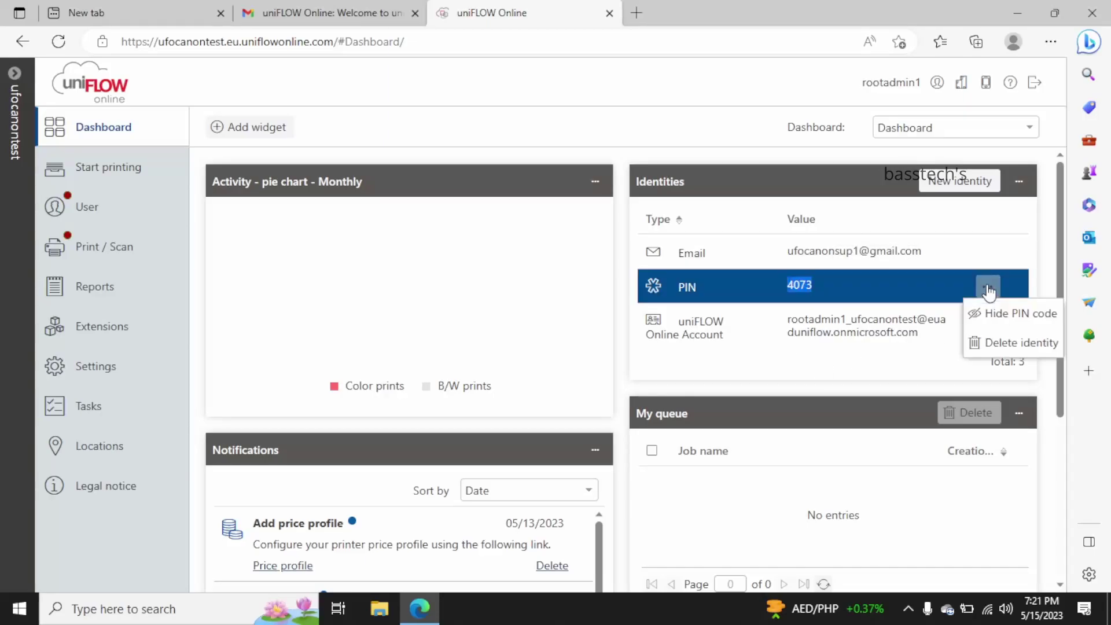
left_click(1007, 315)
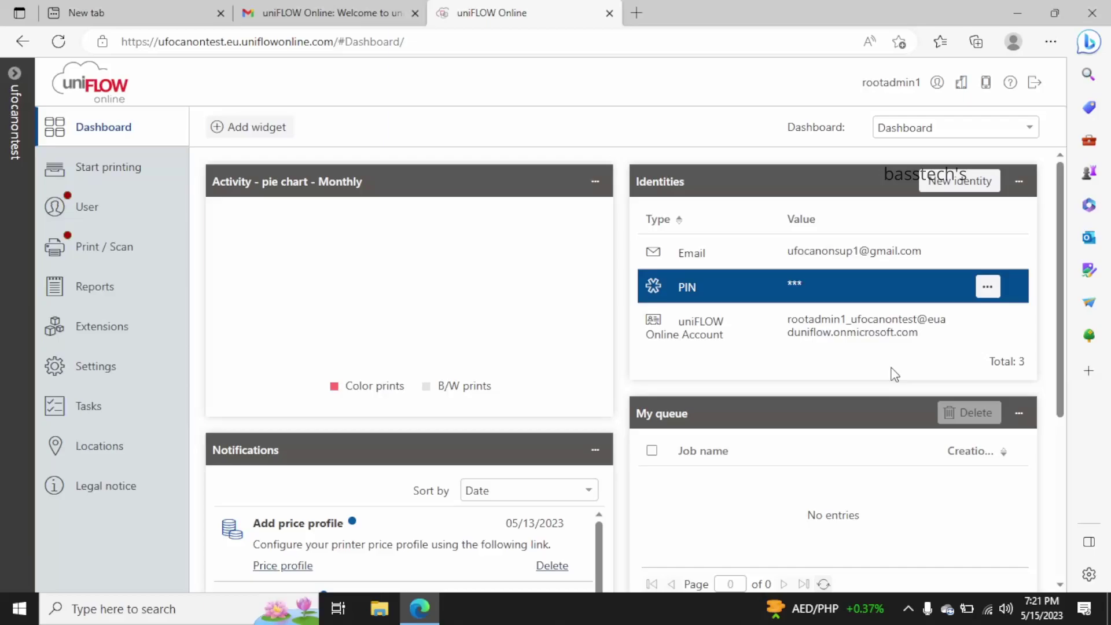
Start a User name identity, then abandon it without saving.
left_click(964, 180)
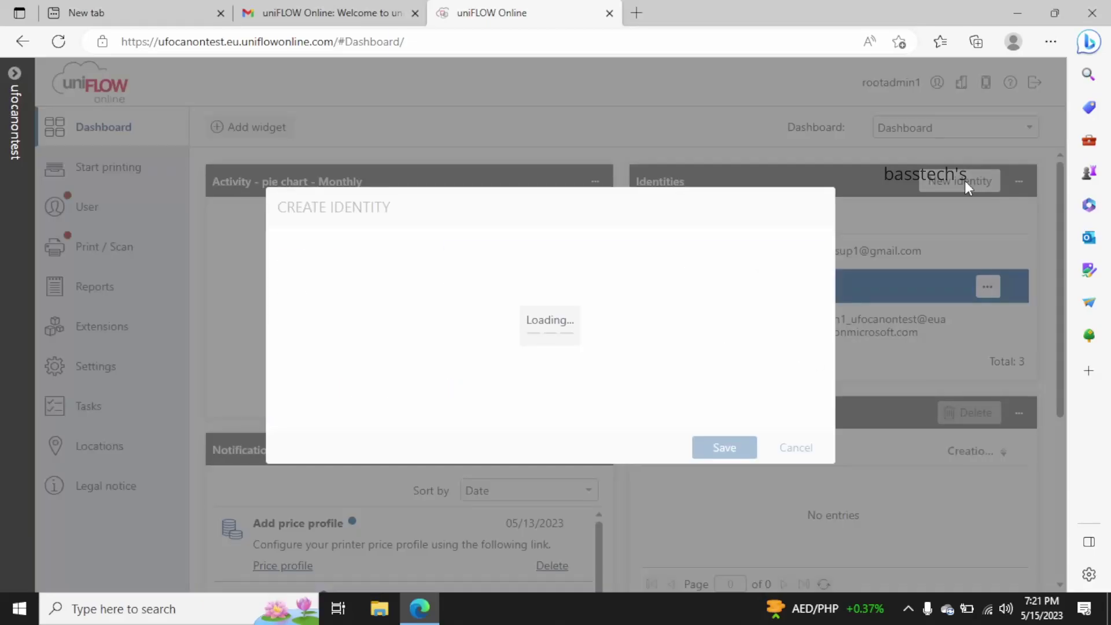
left_click(740, 252)
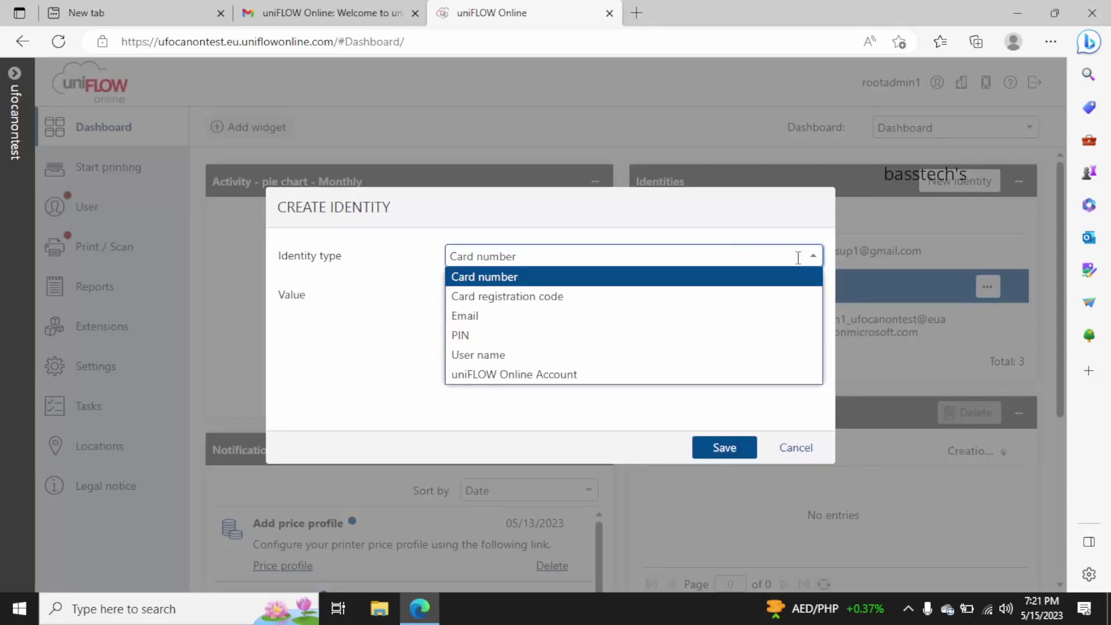
left_click(762, 358)
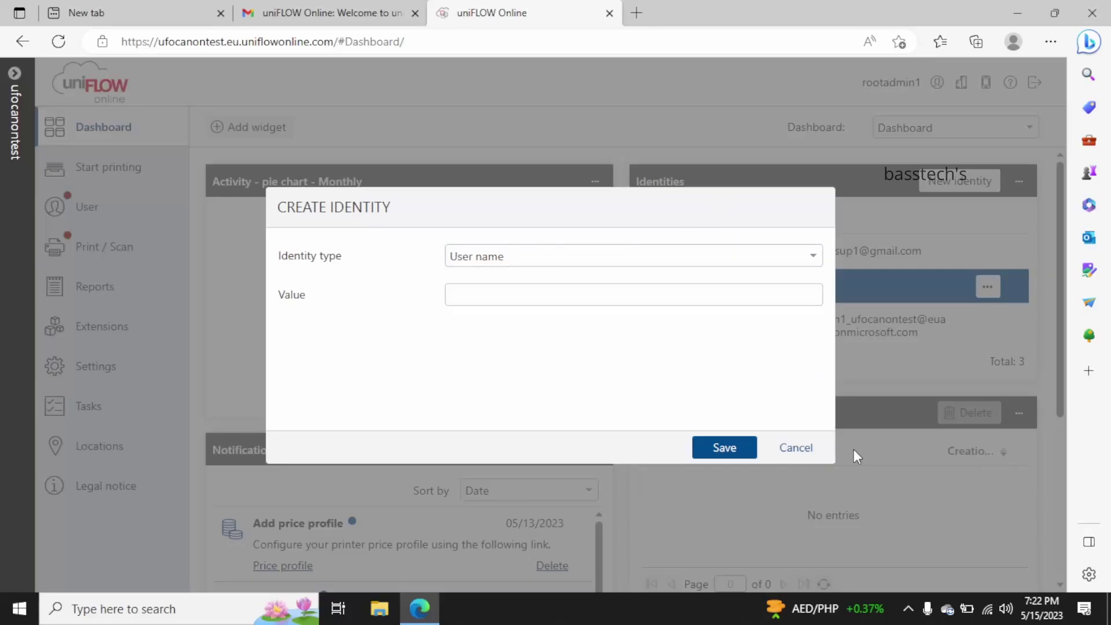
left_click(809, 455)
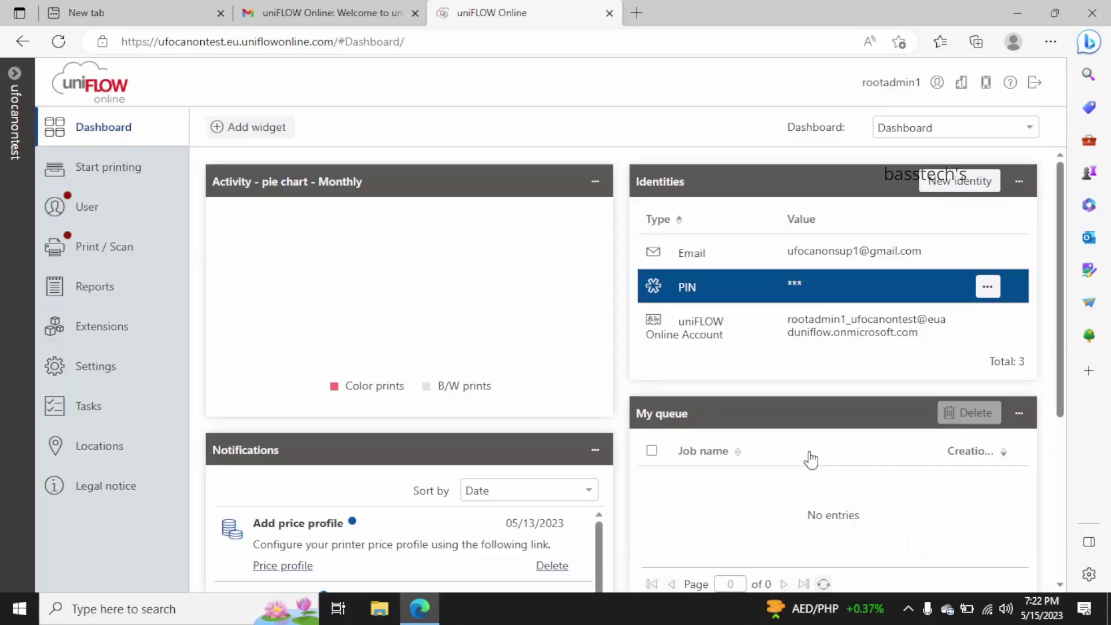
Add a User name identity with value 'rootadmin1username' and save it.
left_click(1021, 184)
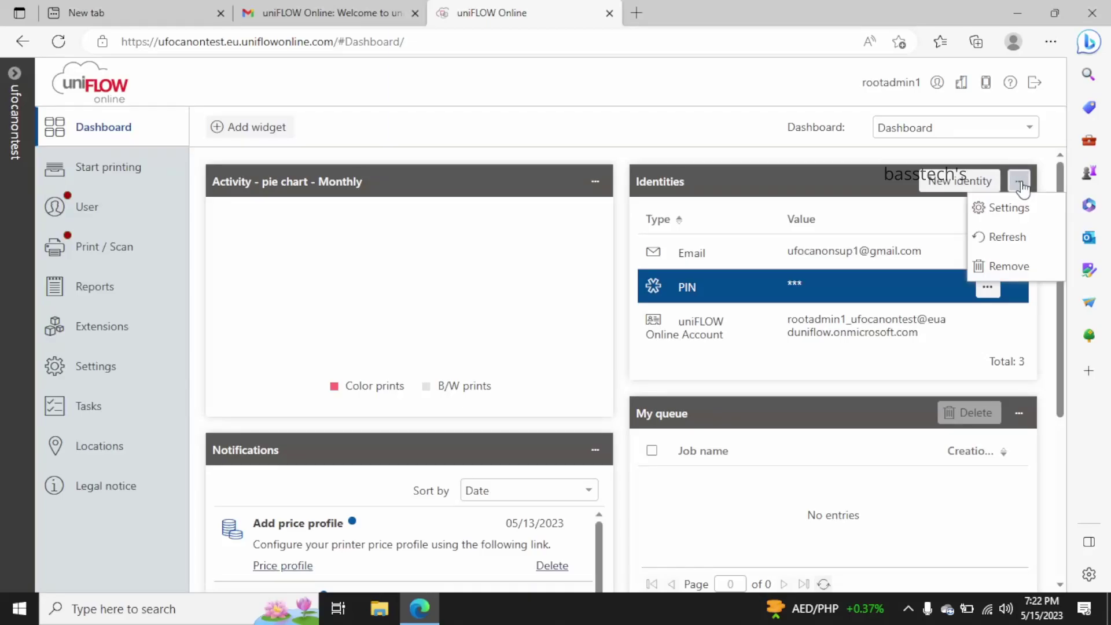
left_click(983, 181)
left_click(499, 269)
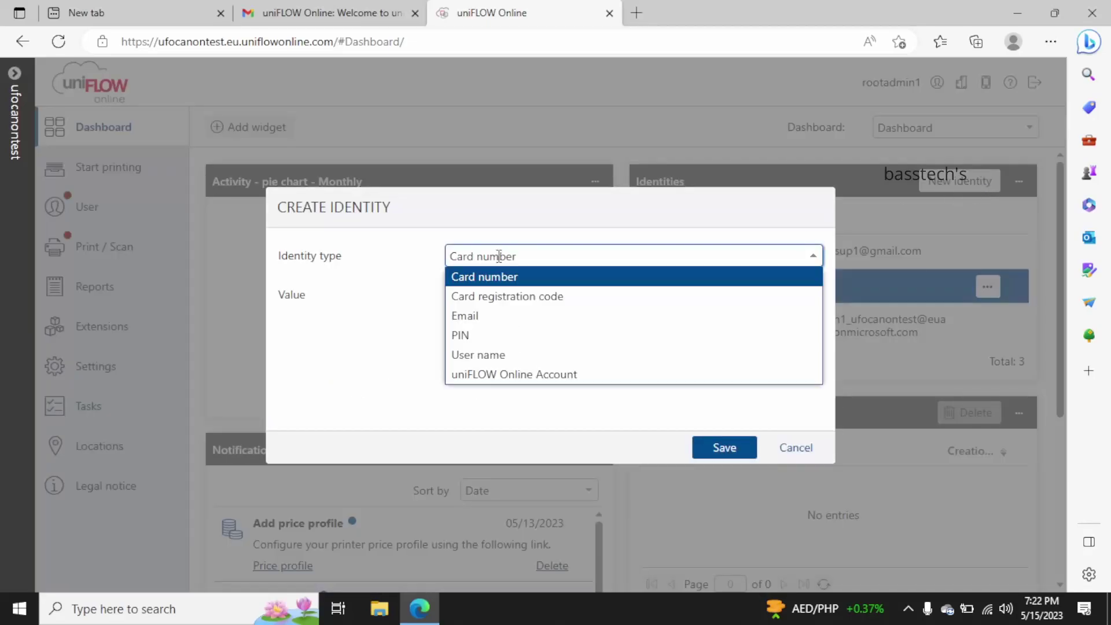
left_click(518, 356)
left_click(514, 296)
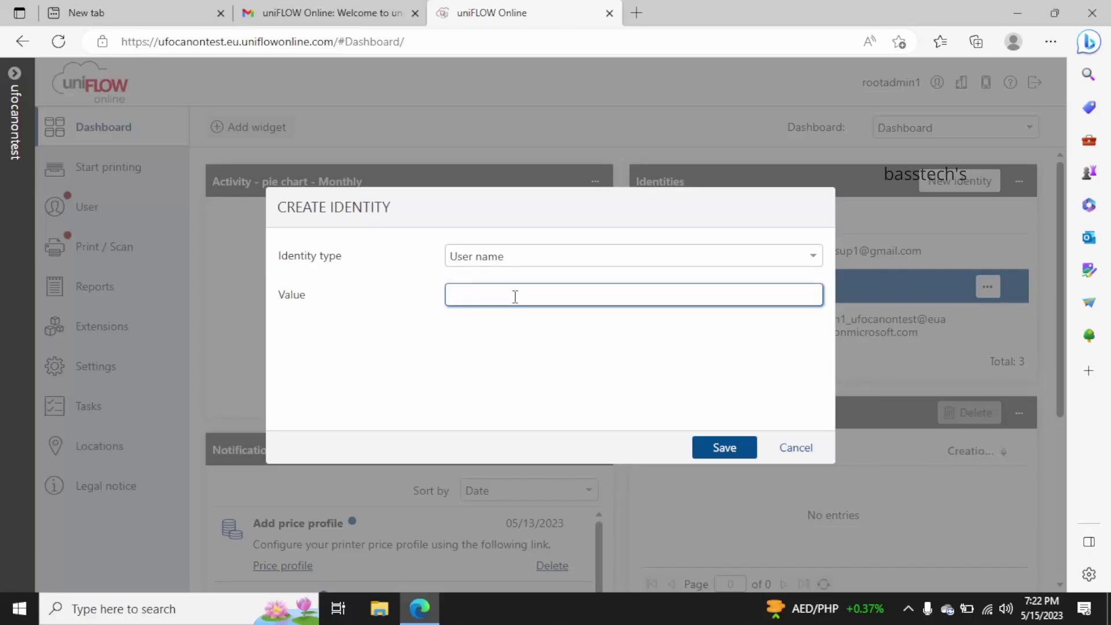
type("rootadmin")
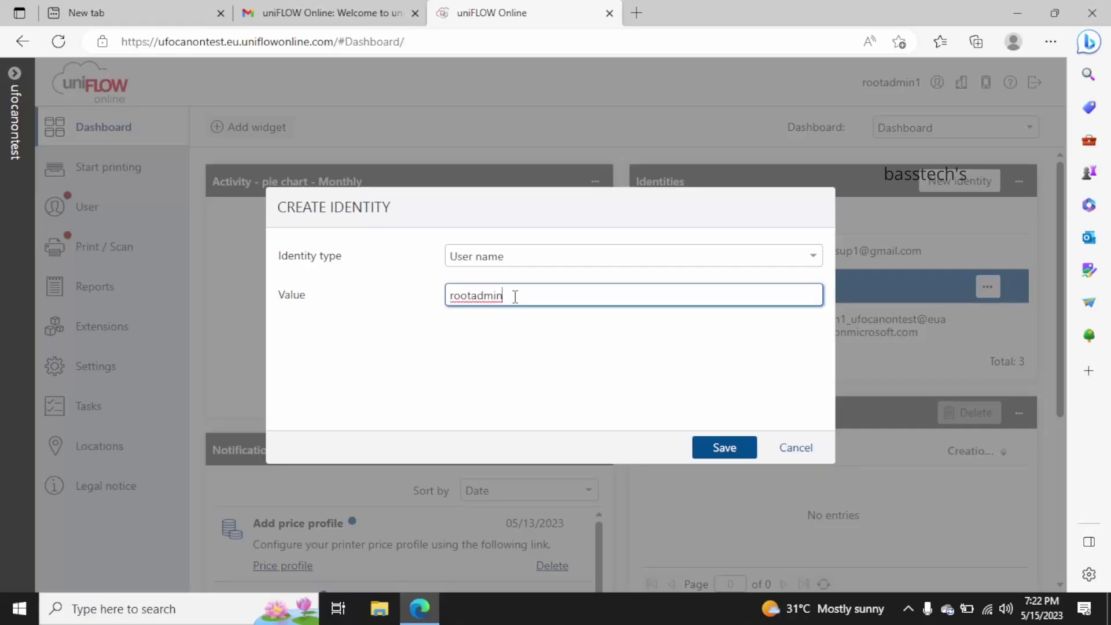
type("1username")
left_click(732, 452)
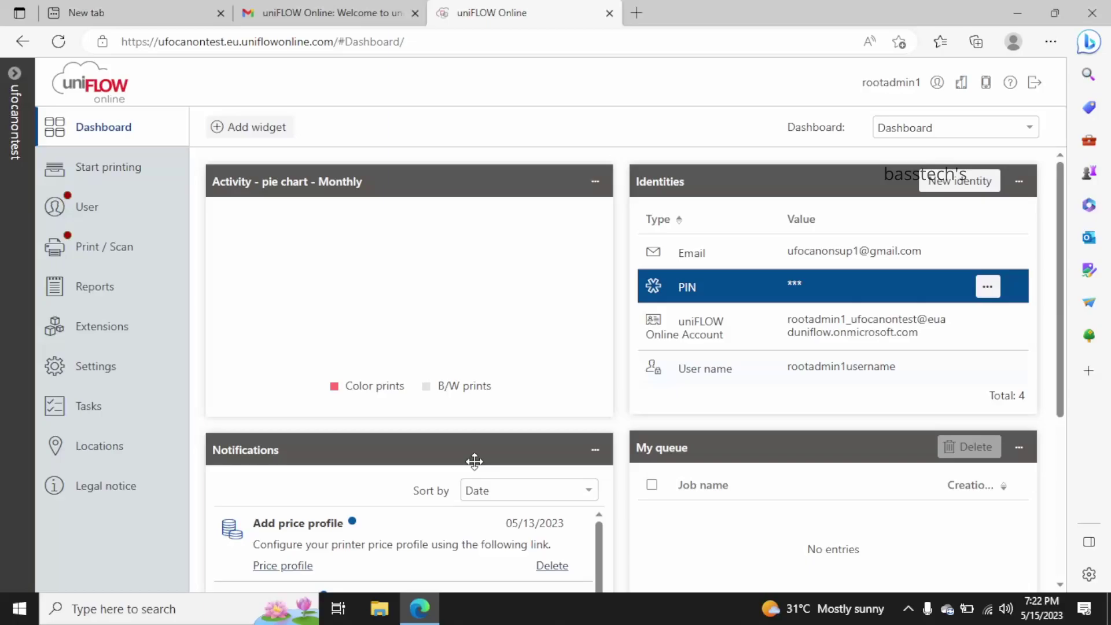
scroll(747, 364, "down", 3)
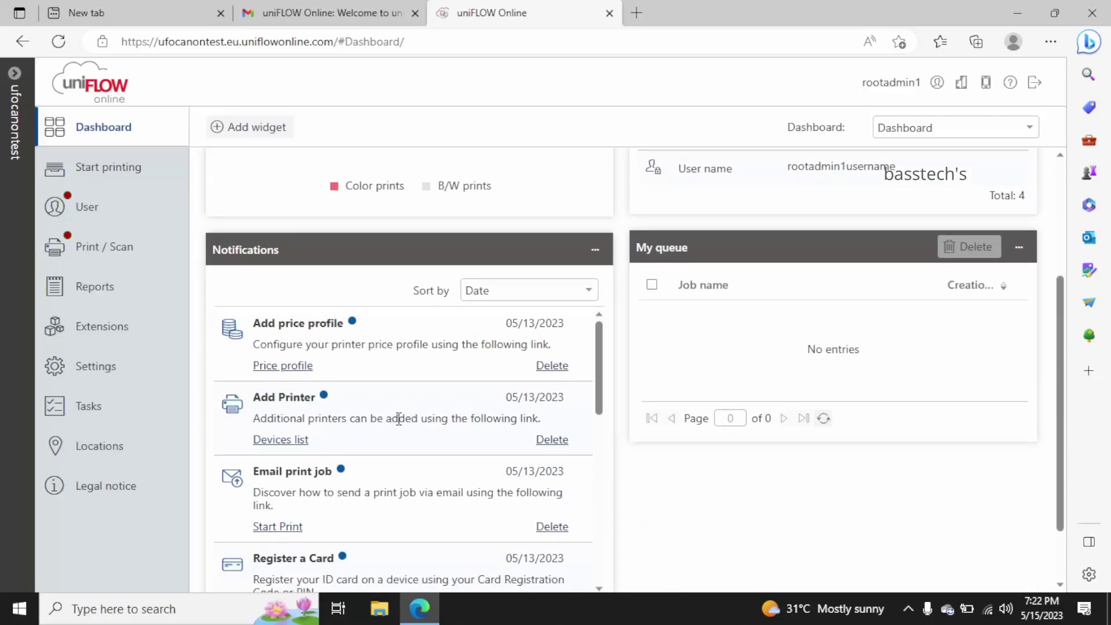
scroll(287, 379, "down", 2)
scroll(339, 410, "up", 2)
scroll(396, 432, "up", 3)
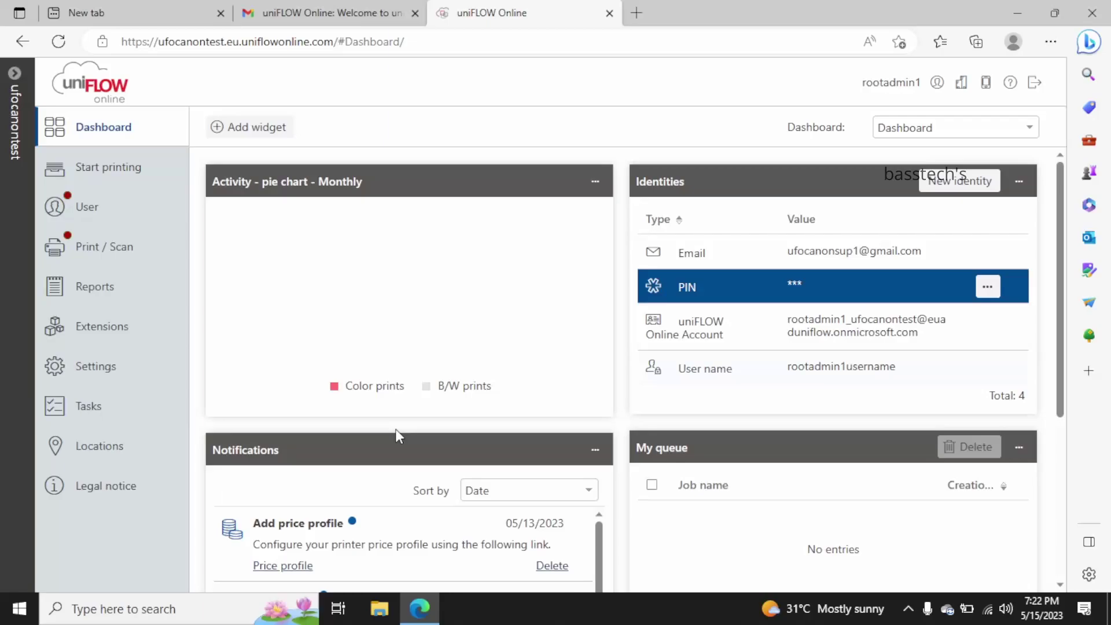
scroll(397, 432, "down", 4)
mouse_move(602, 306)
left_mouse_down()
mouse_move(588, 488)
mouse_move(610, 291)
left_mouse_up()
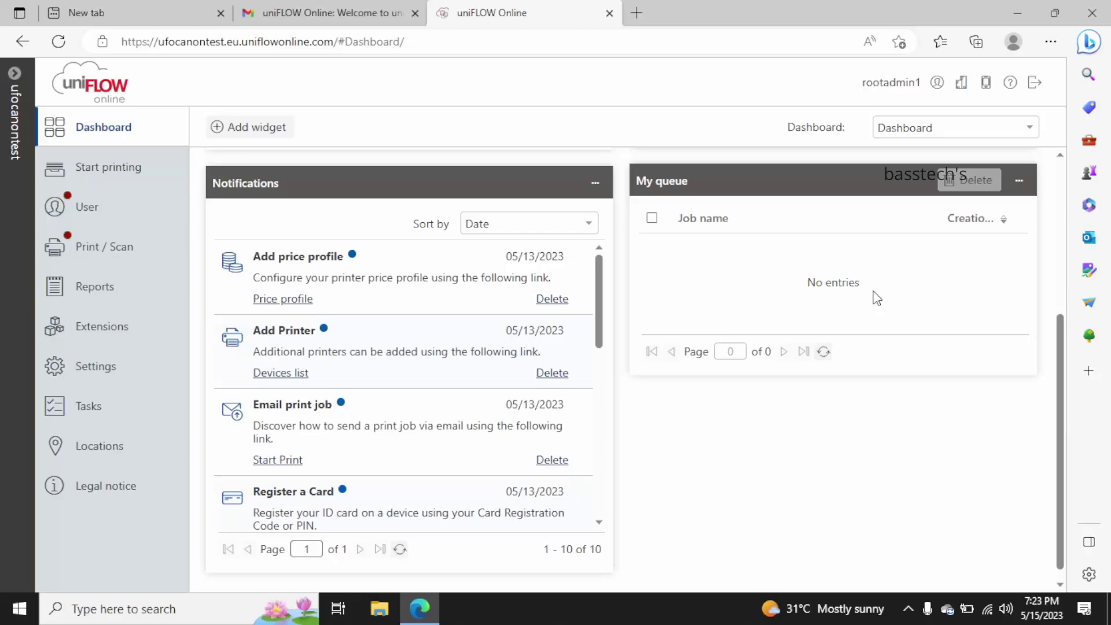
scroll(876, 298, "up", 4)
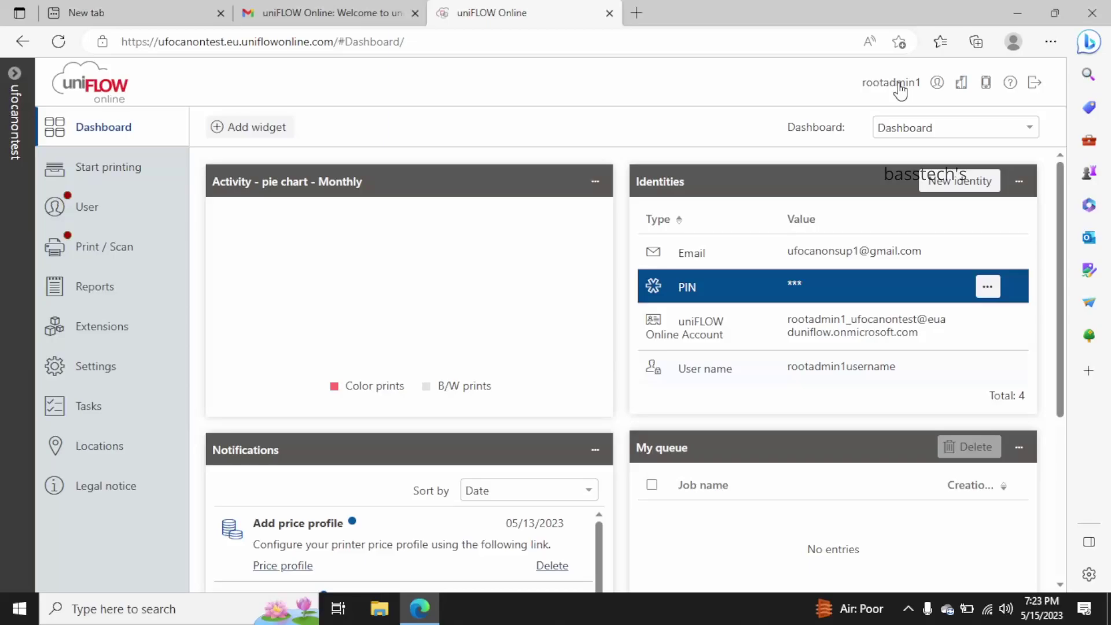
Switch the administrator view to Advanced, save, and recheck the profile settings.
left_click(937, 82)
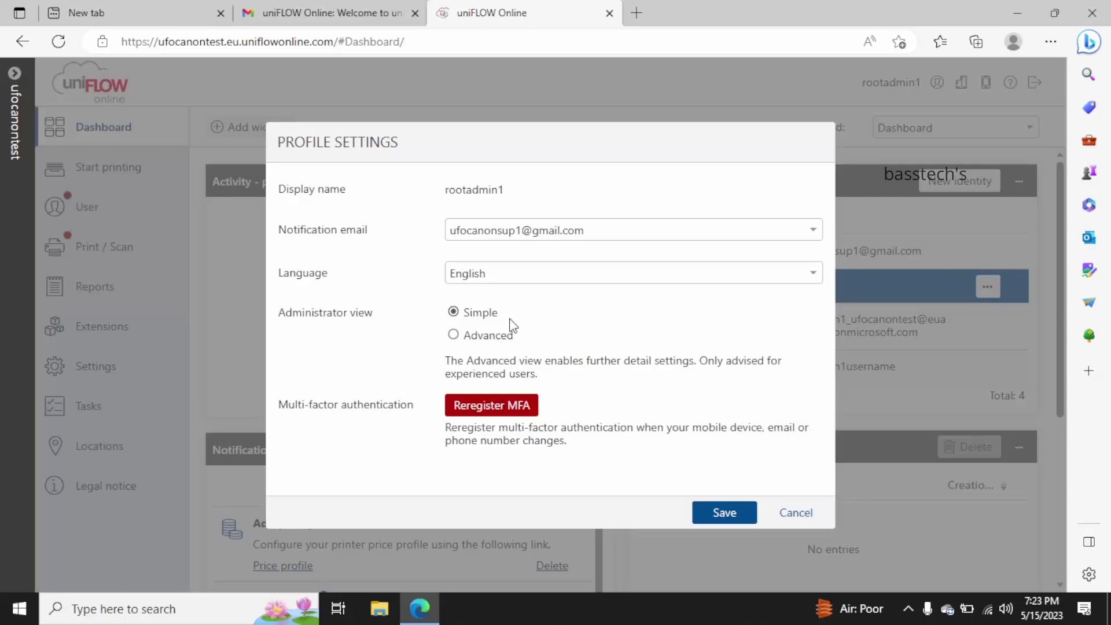
left_click(455, 338)
left_click(733, 513)
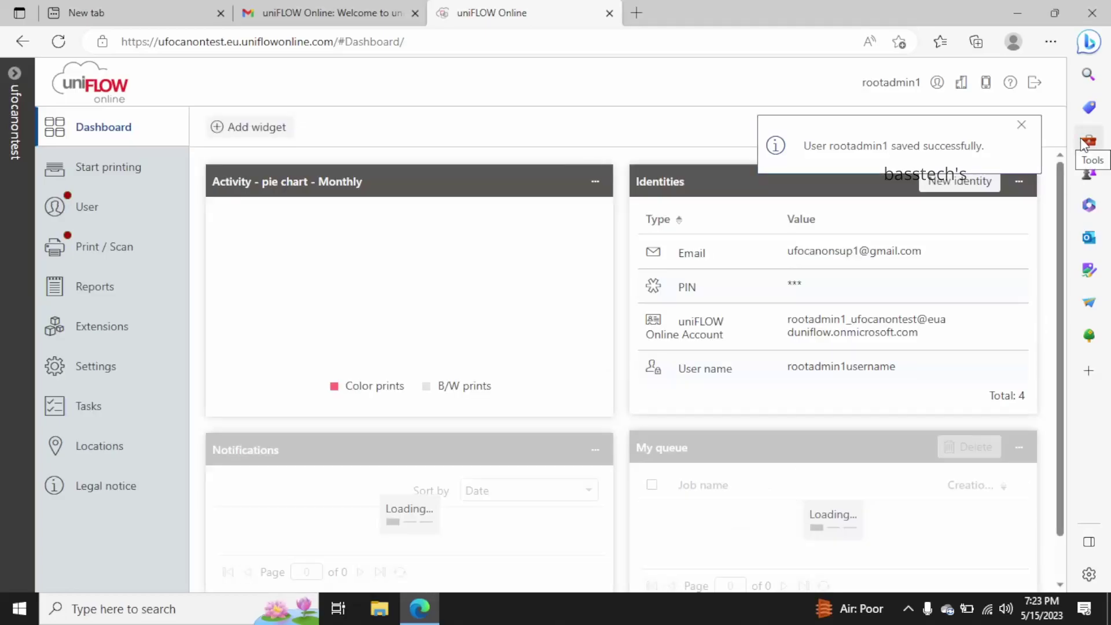
left_click(1022, 126)
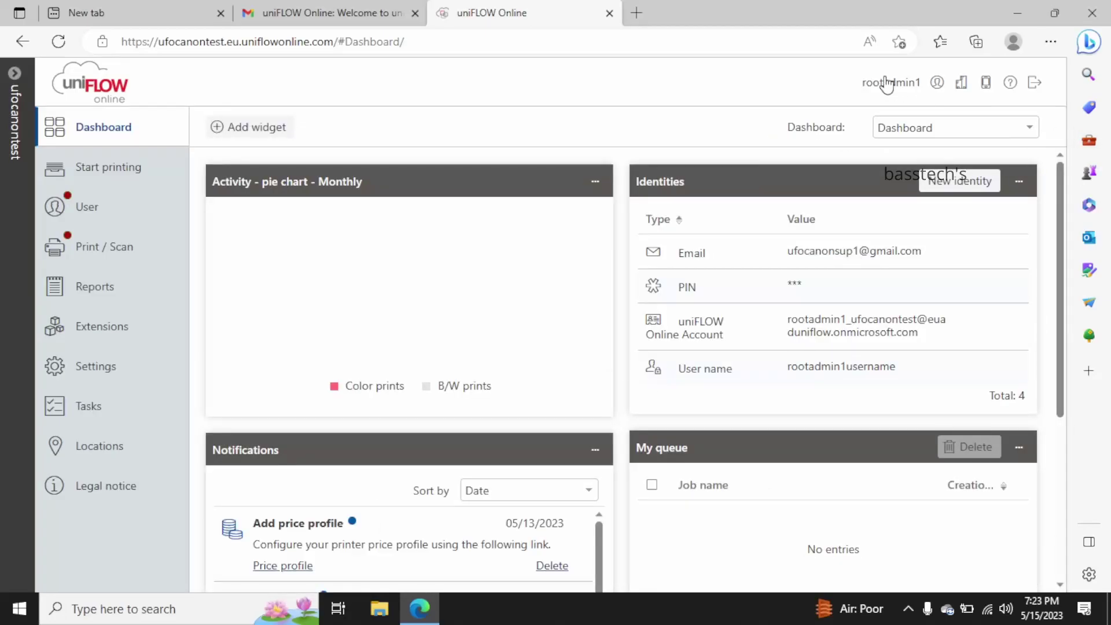
left_click(937, 83)
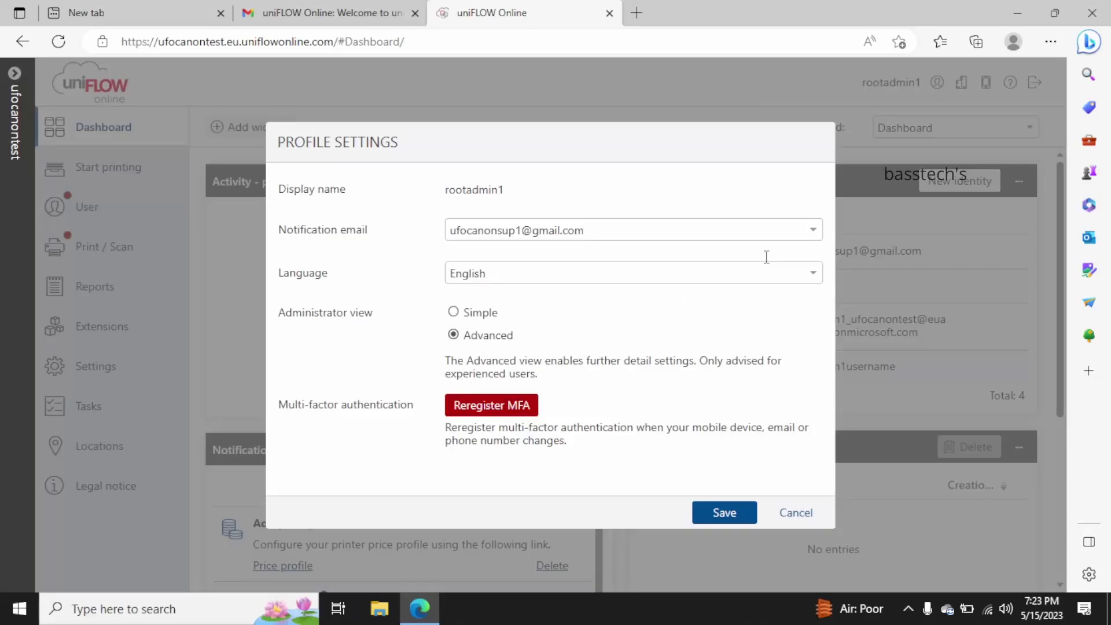
left_click(796, 513)
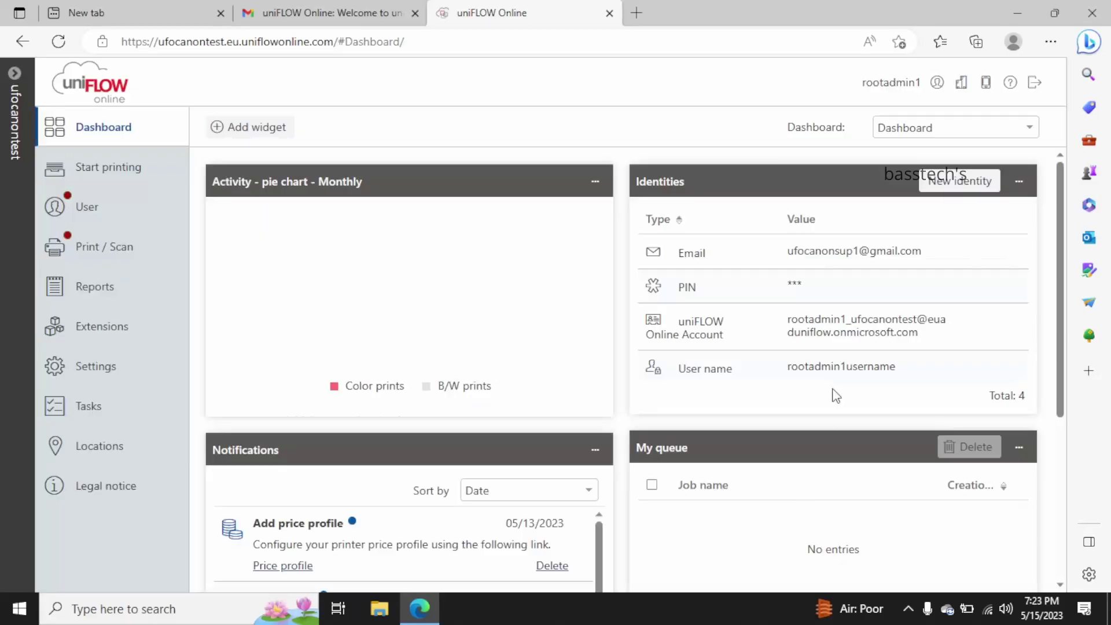
left_click(962, 86)
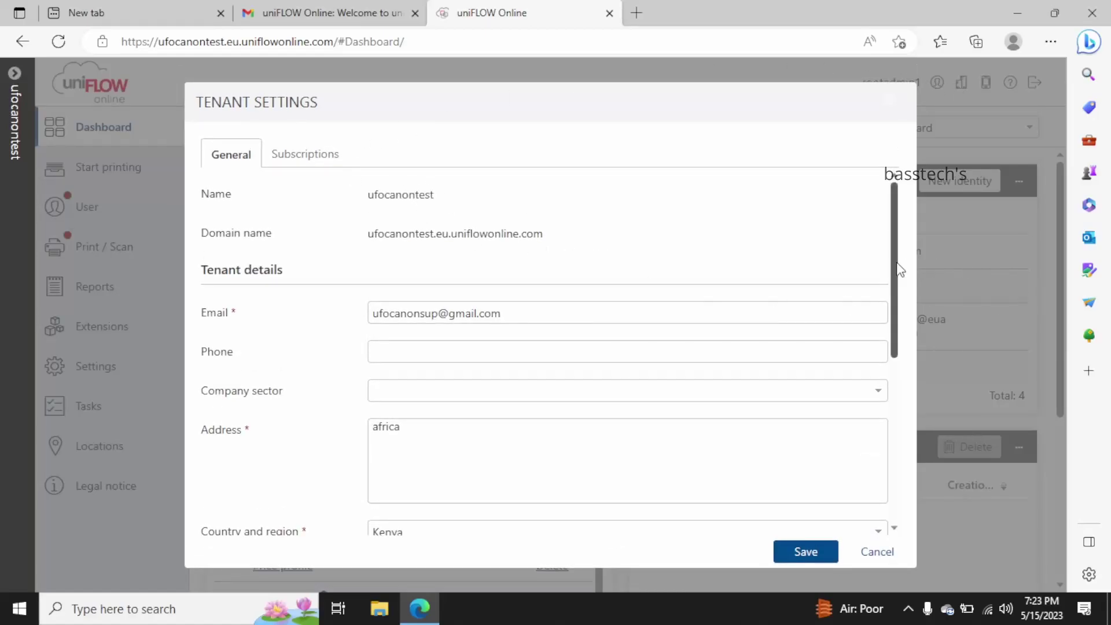
left_click_drag(896, 260, 897, 231)
left_click(298, 155)
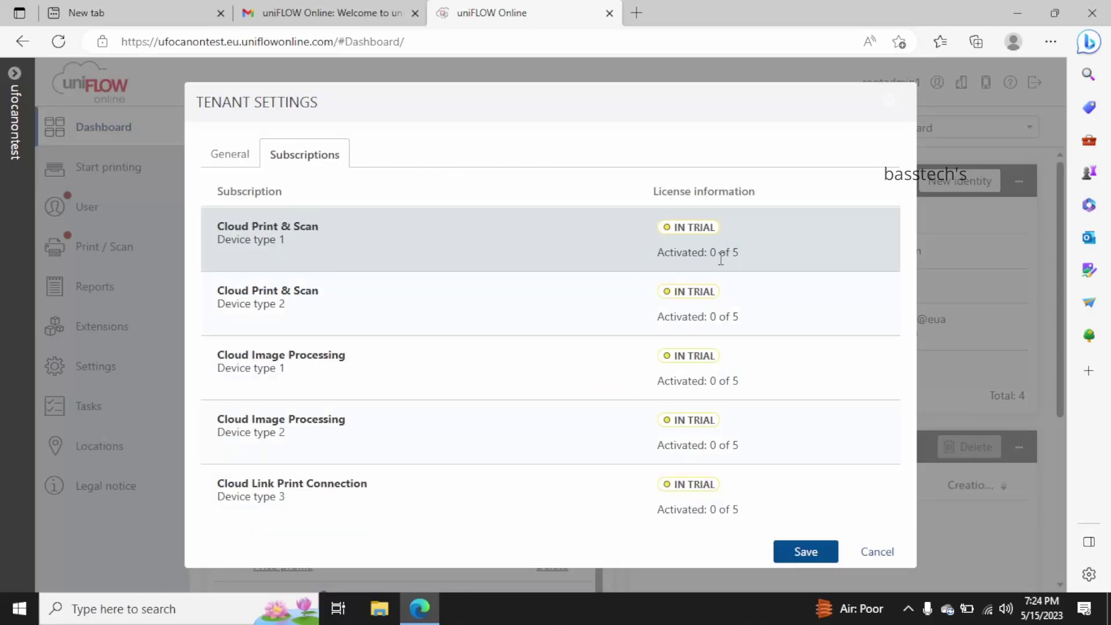
left_click_drag(711, 256, 758, 255)
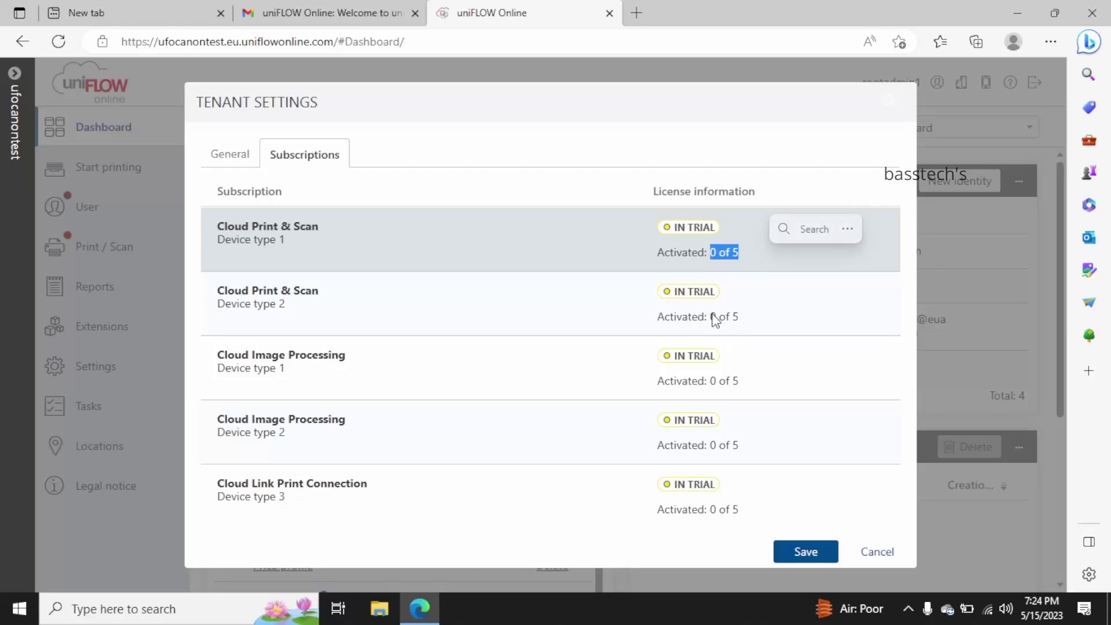
left_click_drag(712, 315, 753, 325)
left_click_drag(711, 381, 753, 380)
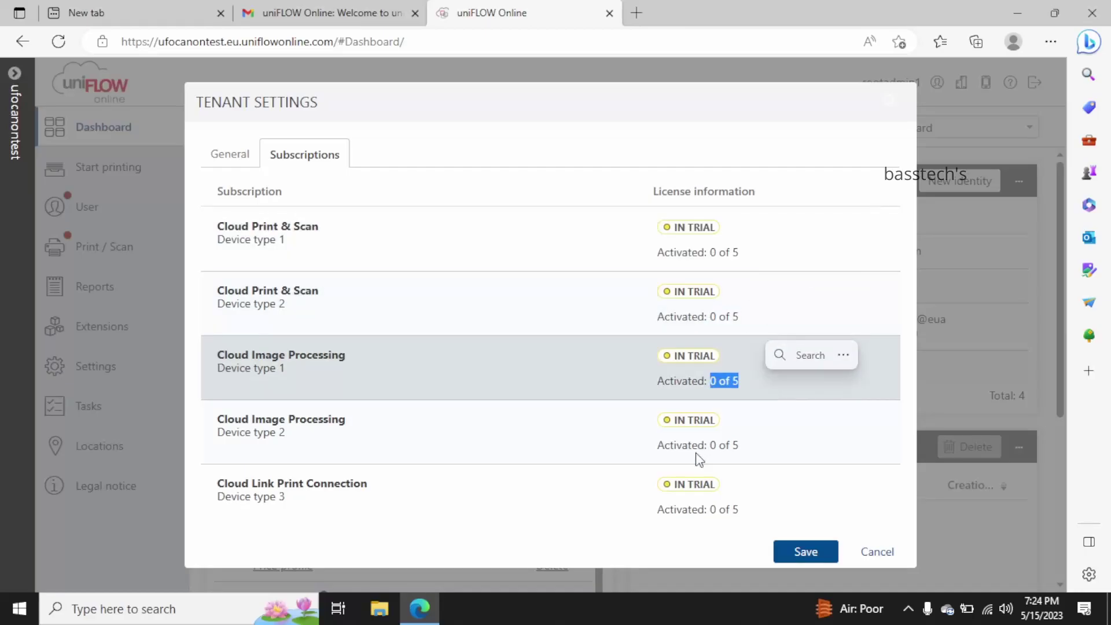
left_click_drag(703, 446, 744, 445)
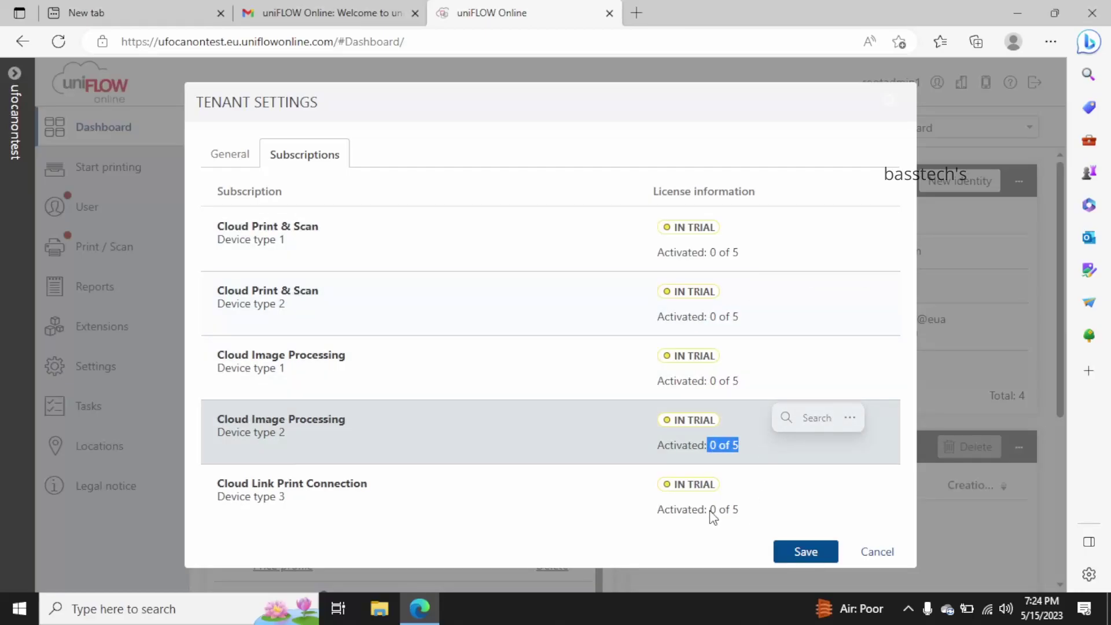
left_click_drag(712, 510, 752, 515)
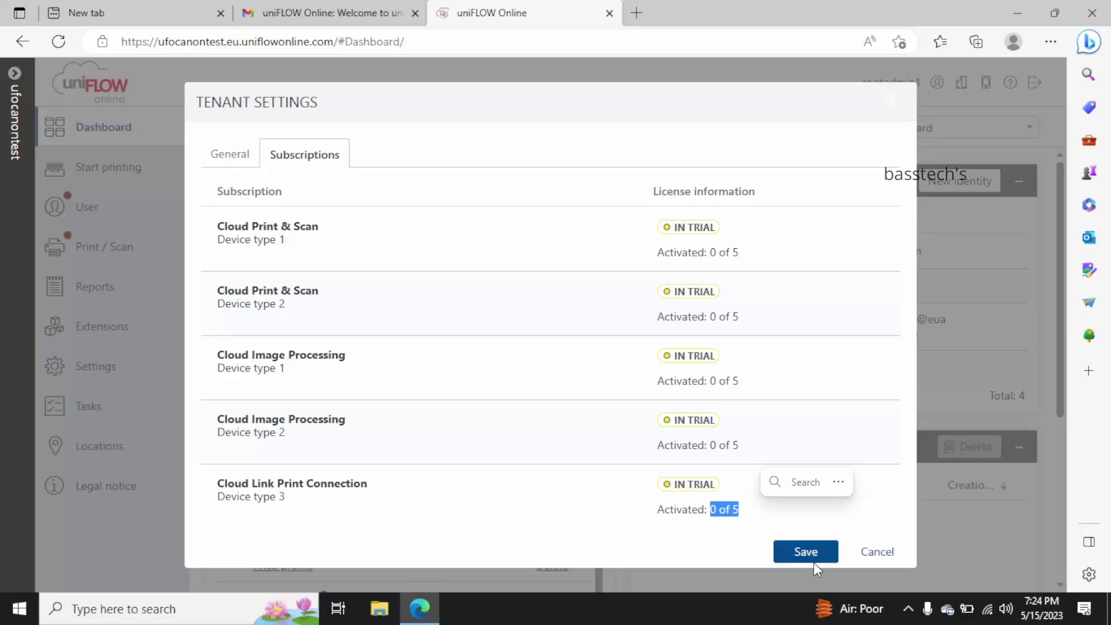
left_click(889, 554)
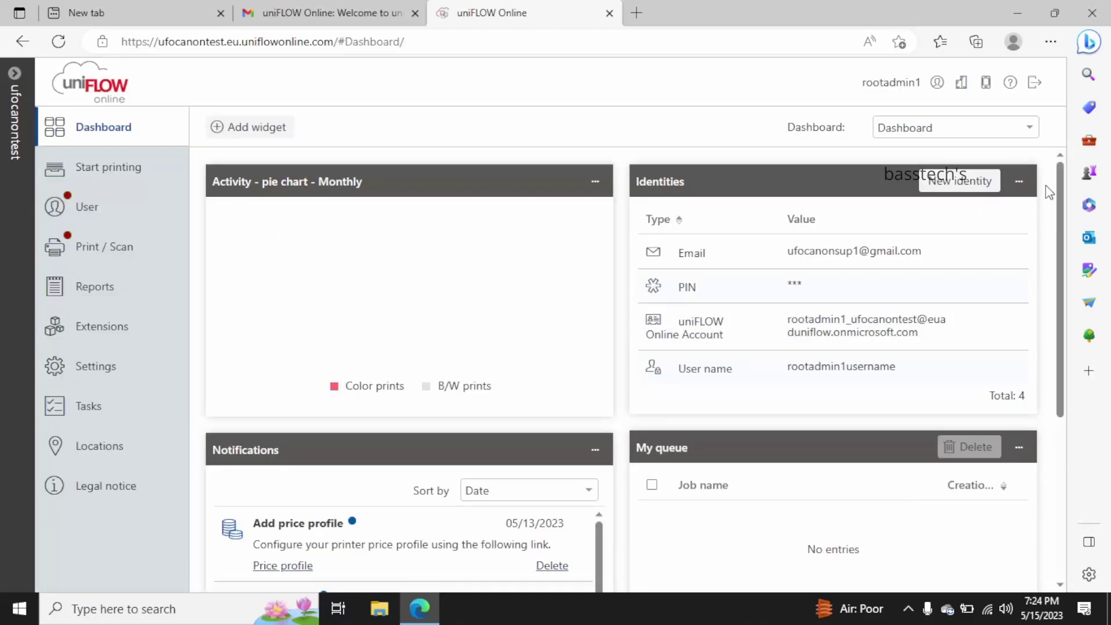
Browse the Help topics Widgets, Available widgets, Banner icons and Registering a Canon inkjet printer.
left_click(1009, 82)
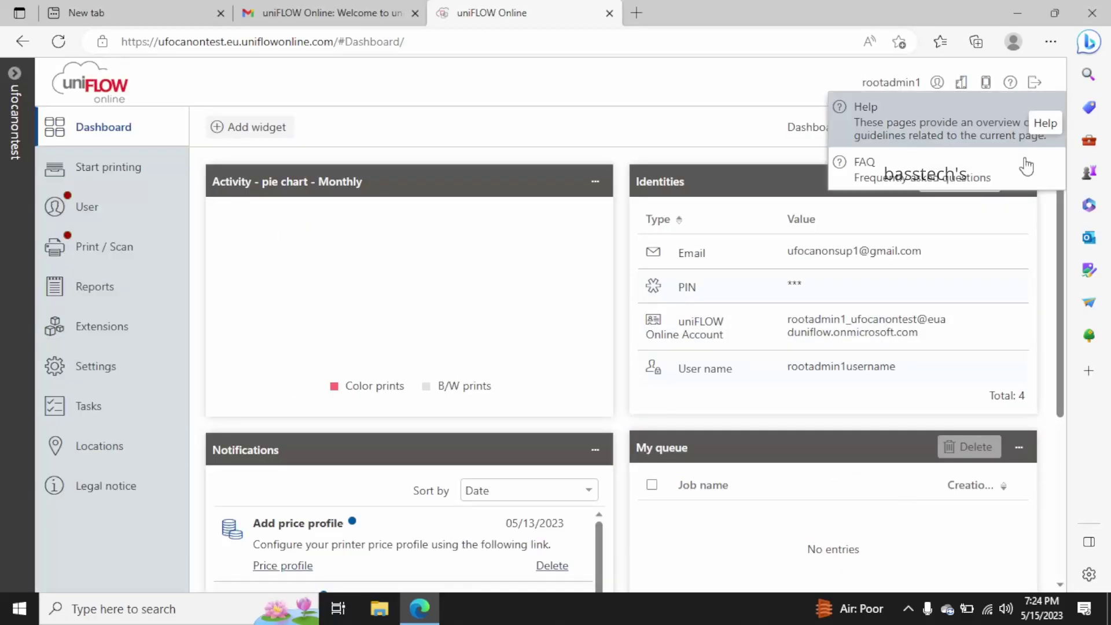
left_click(935, 117)
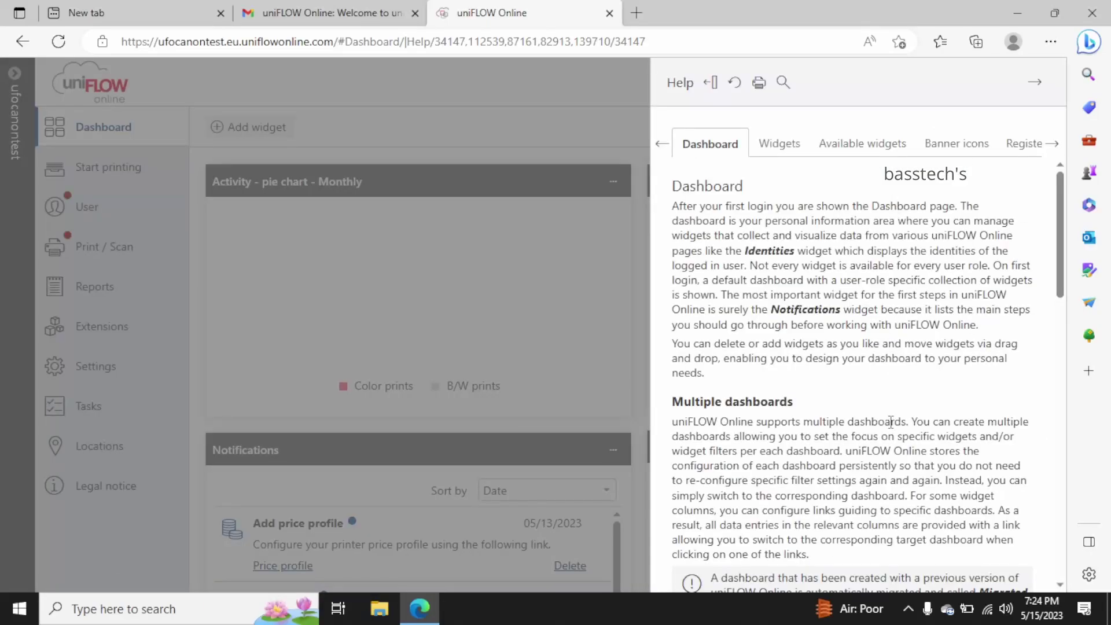
left_click(777, 148)
left_click(857, 149)
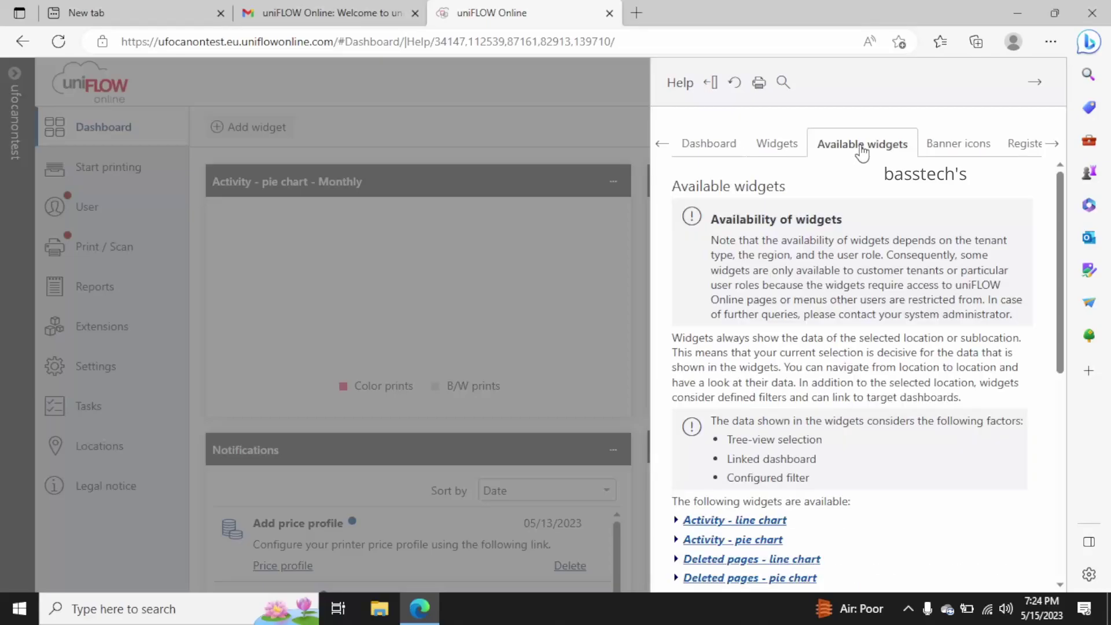
left_click(946, 151)
left_click(1017, 150)
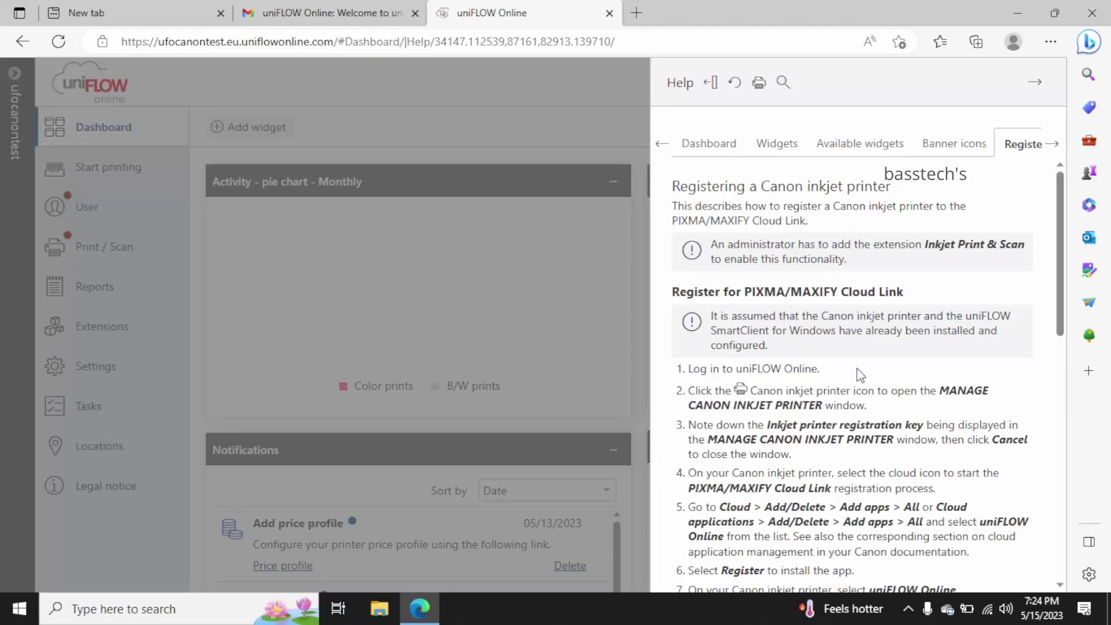
scroll(859, 375, "down", 10)
scroll(858, 375, "up", 5)
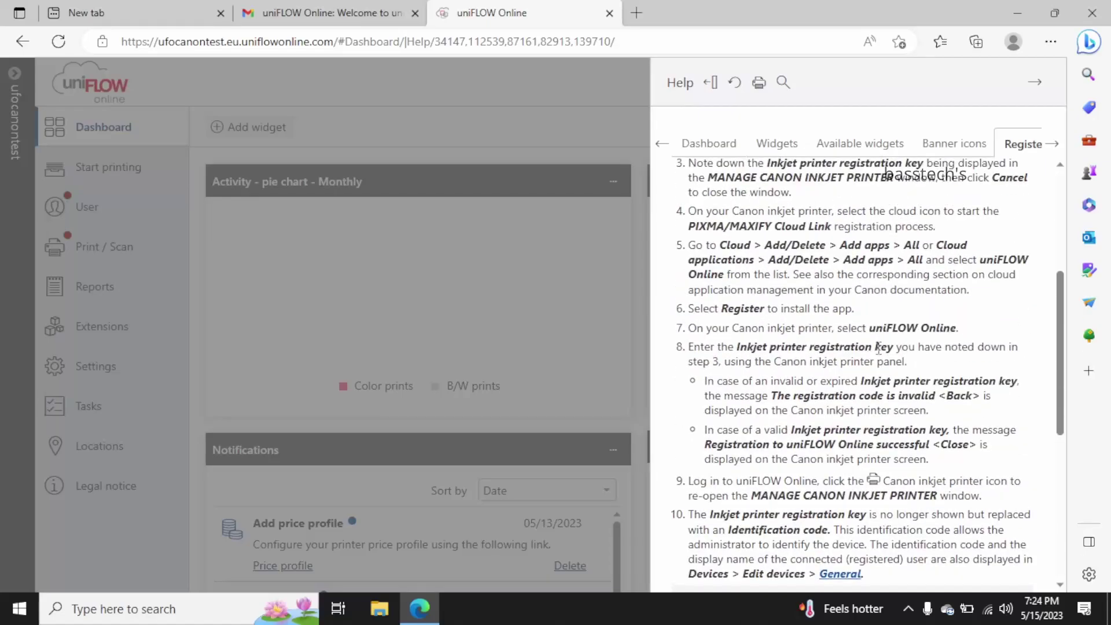
left_click(1052, 145)
left_click(1054, 145)
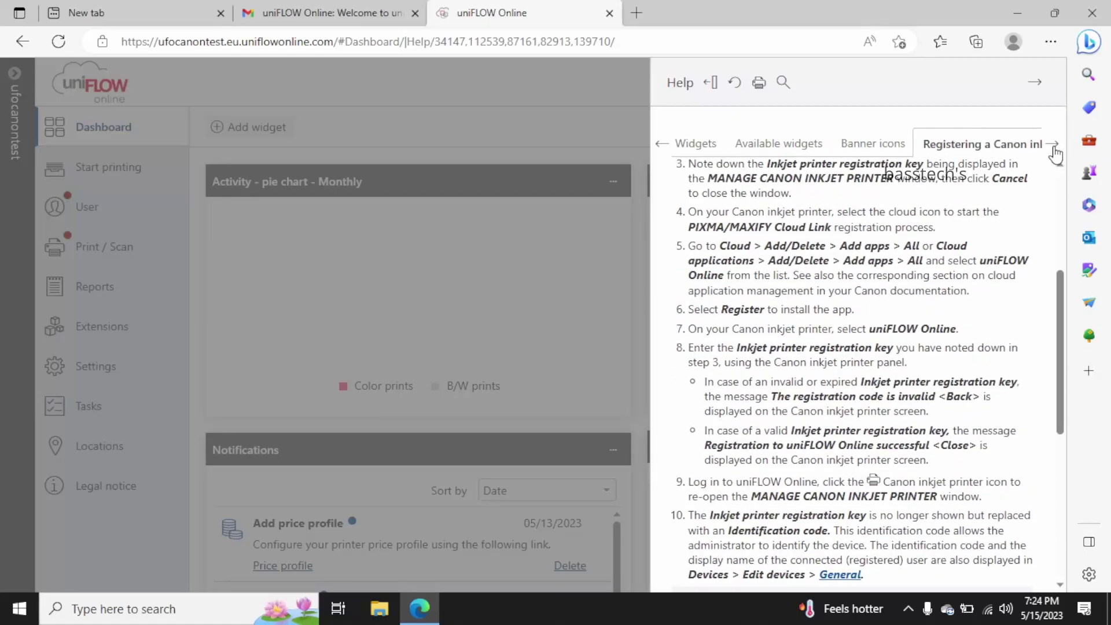
Close the Help panel and check the dashboard's four identities and empty print queue.
left_click(1037, 87)
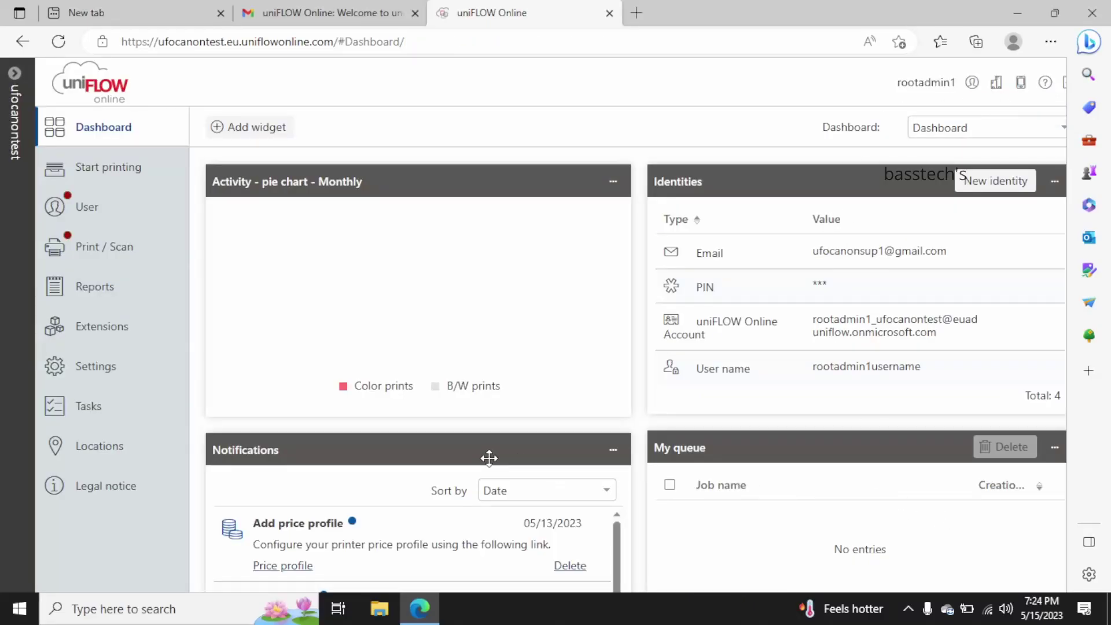
scroll(615, 418, "down", 2)
scroll(615, 416, "up", 2)
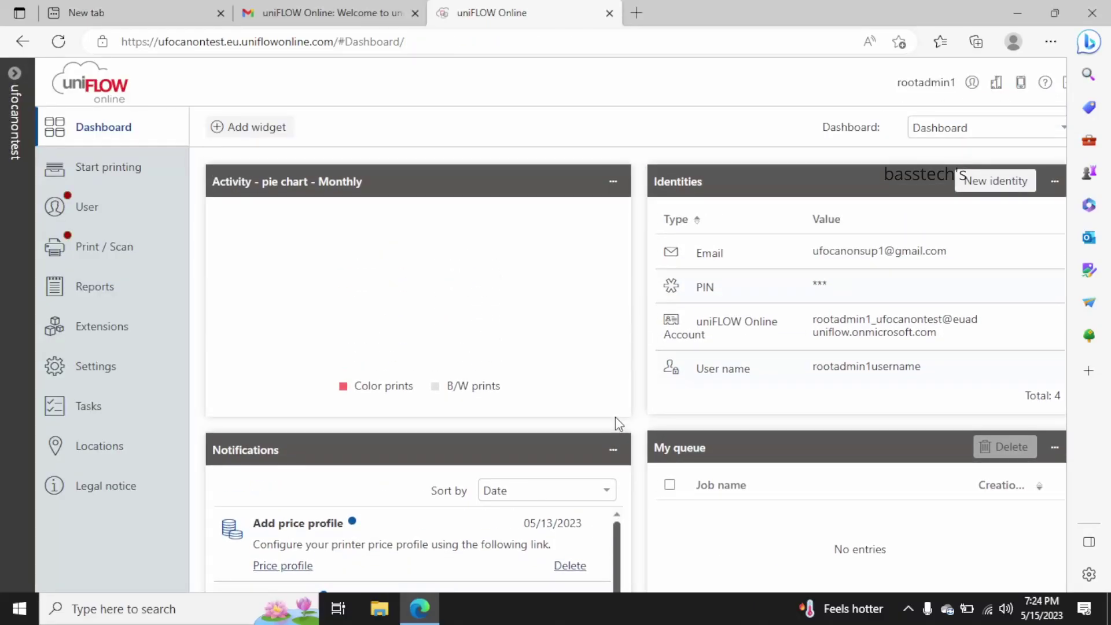